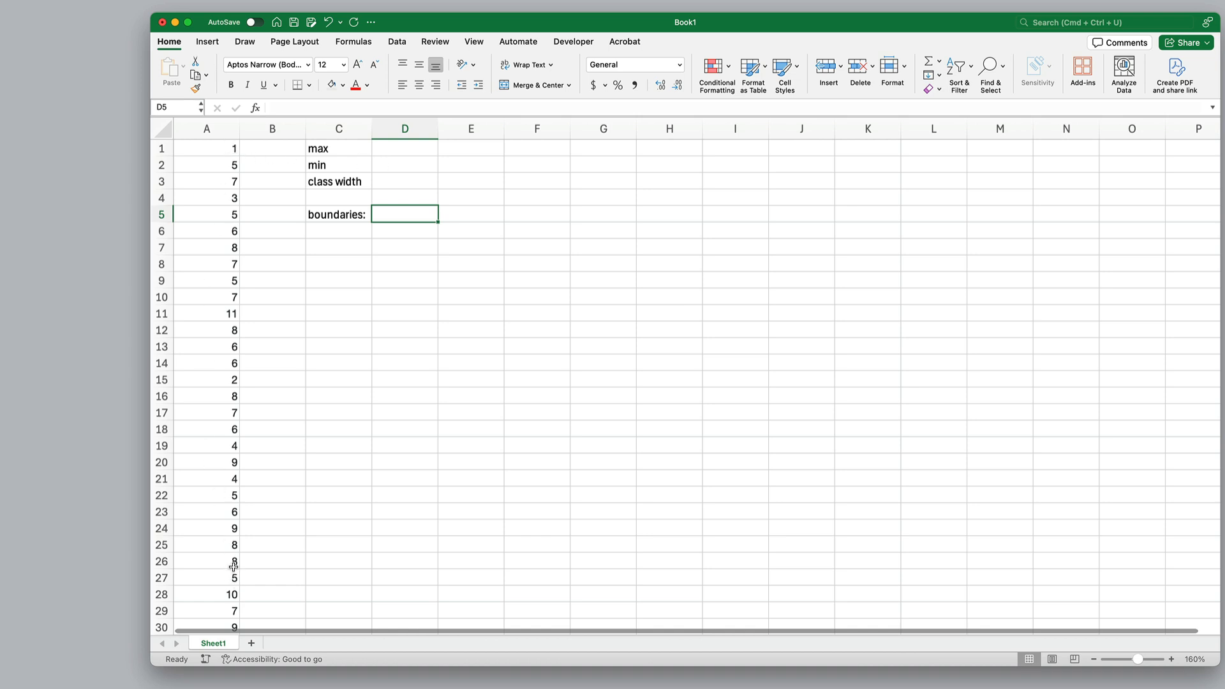
Step: Calculate the maximum of the column A data in D1 with the MAX function
left_click(235, 144)
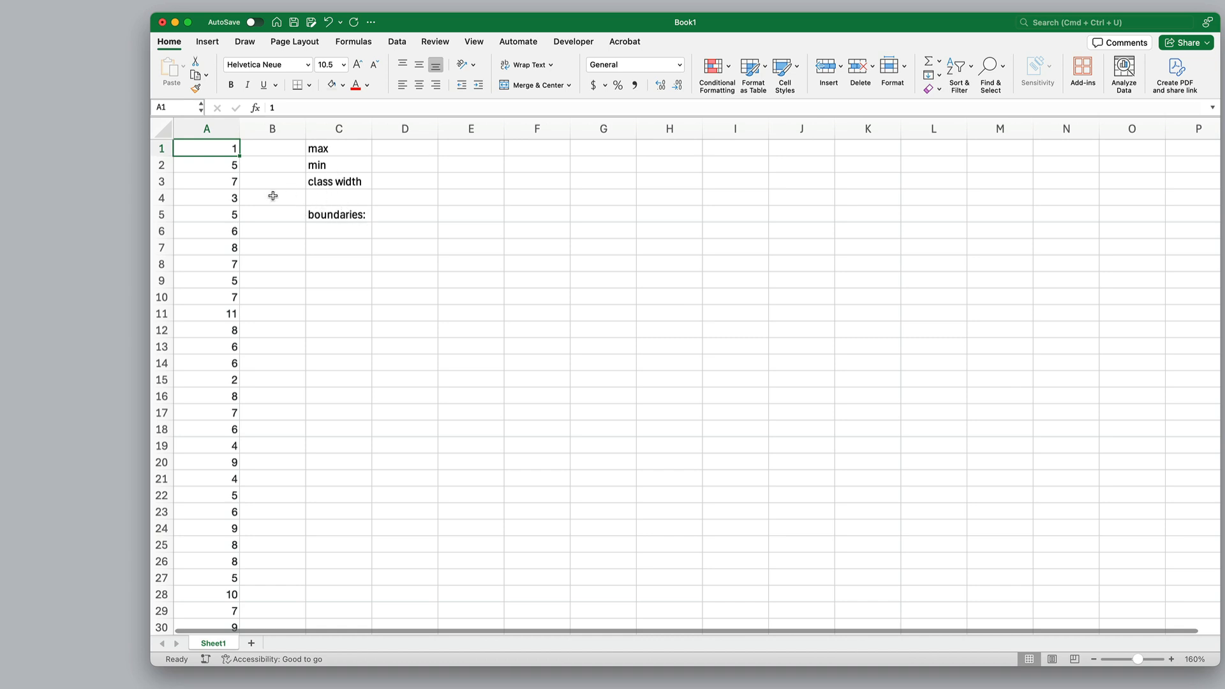
left_click(394, 149)
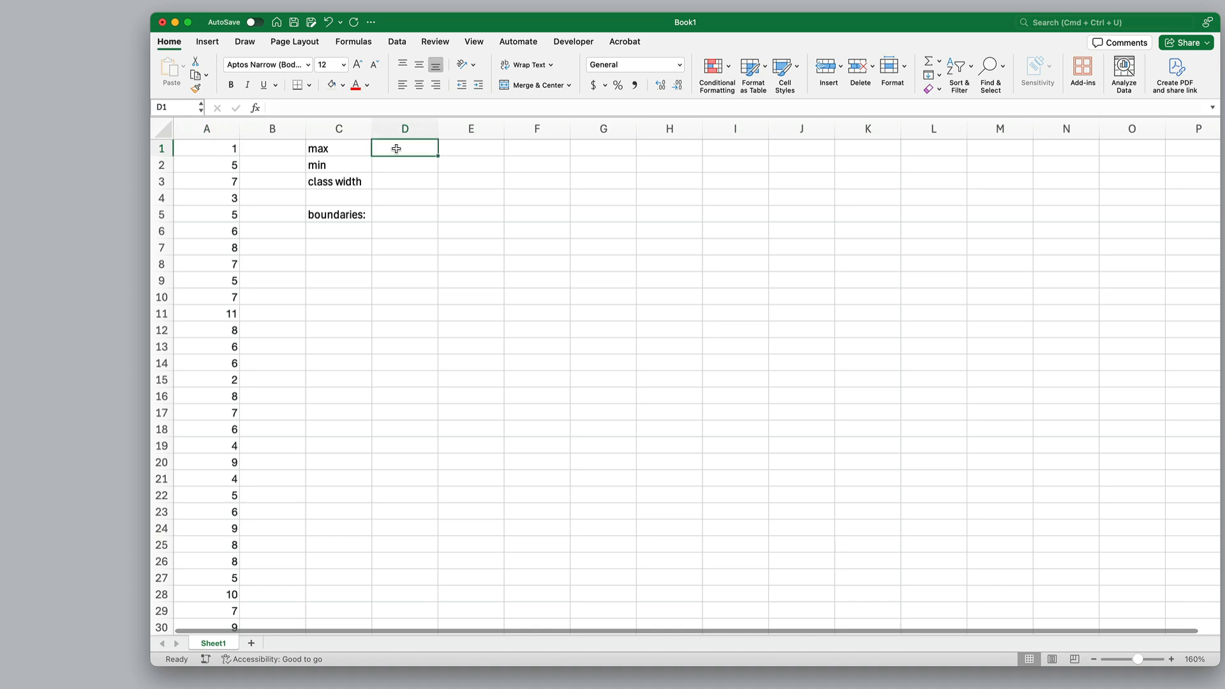
type("=MAX(")
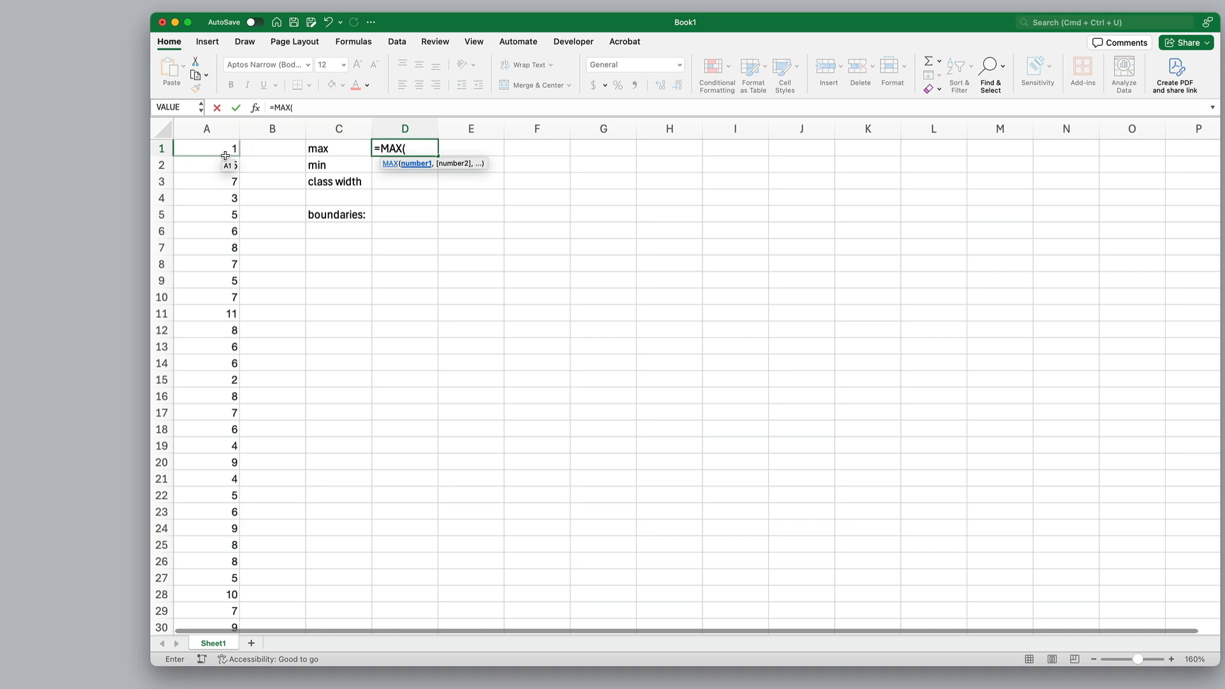
left_click_drag(226, 155, 219, 601)
key("Return")
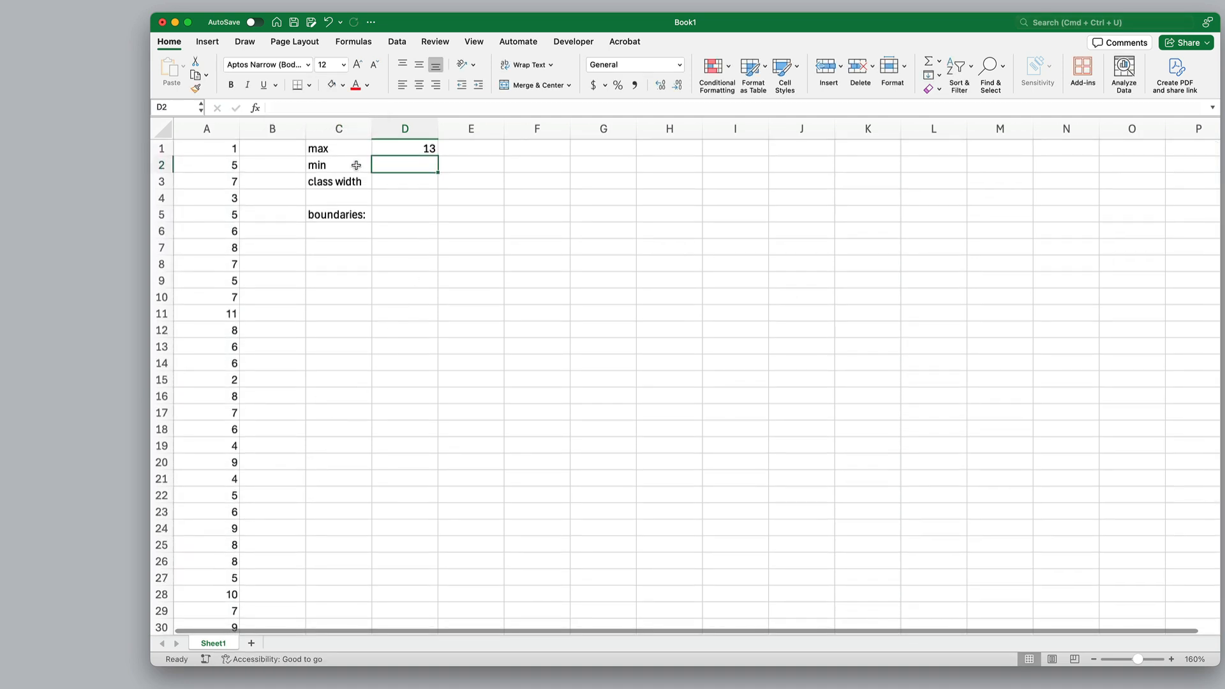
Step: Calculate the minimum of the column A data in D2 with the MIN function
type("=")
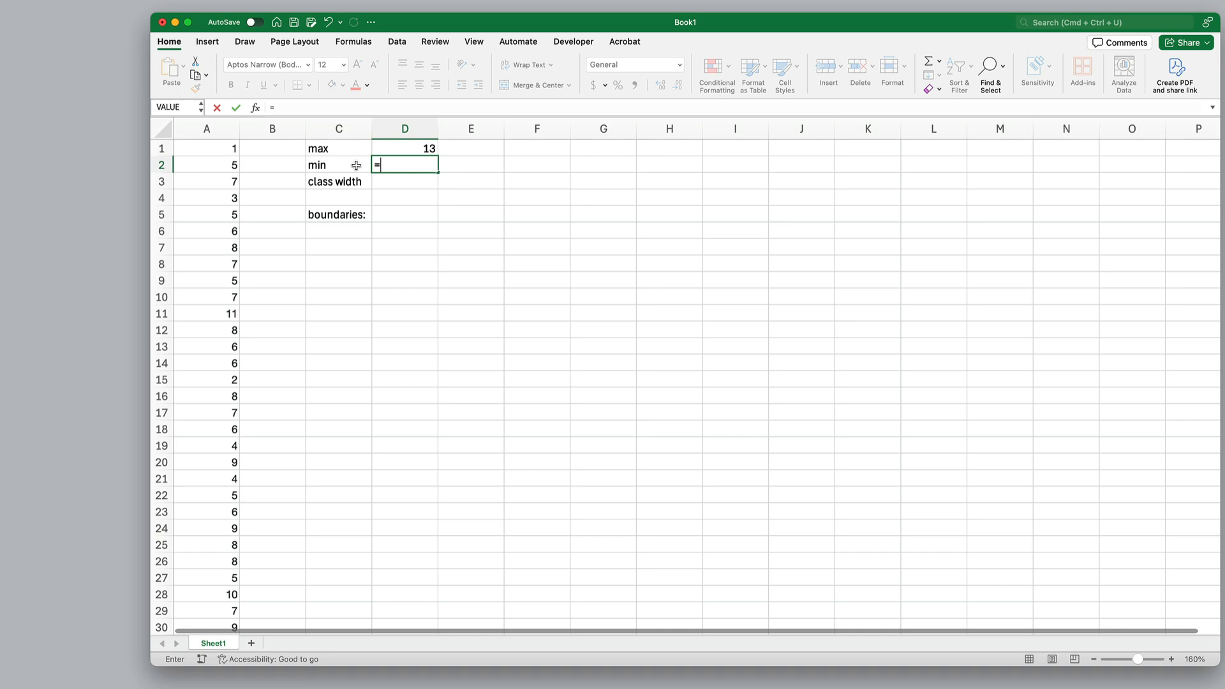
type("min")
key("Tab")
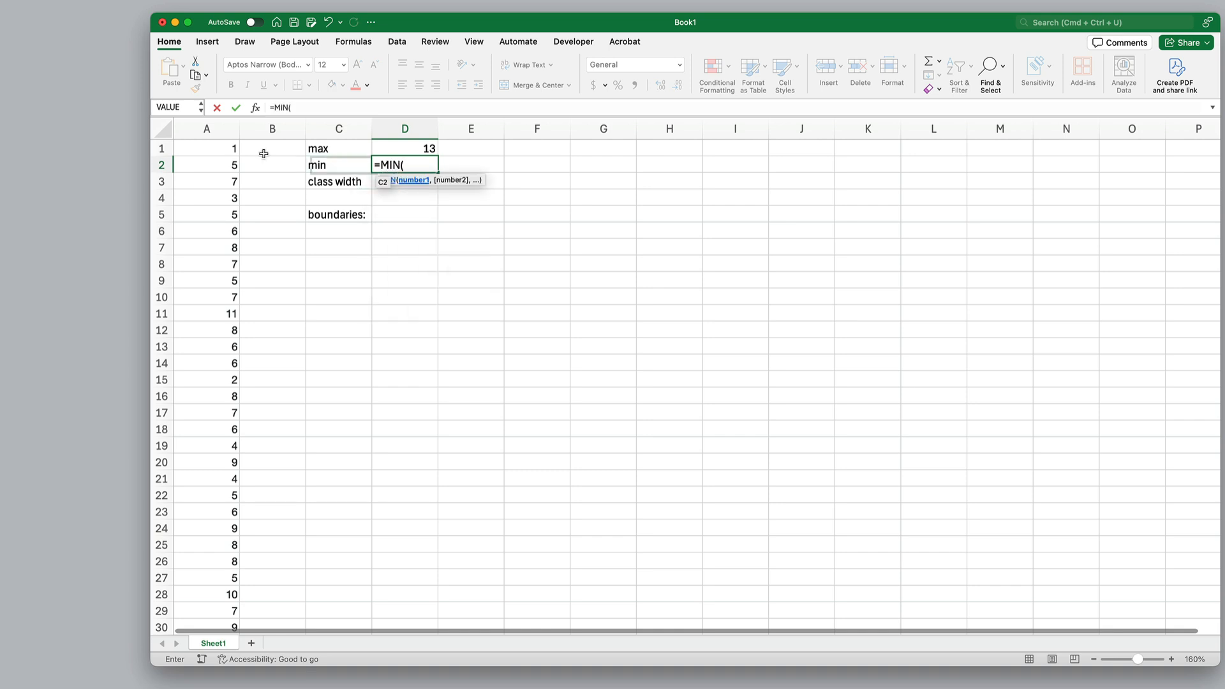
left_click_drag(221, 149, 224, 583)
key("Return")
scroll(317, 446, "up", 2)
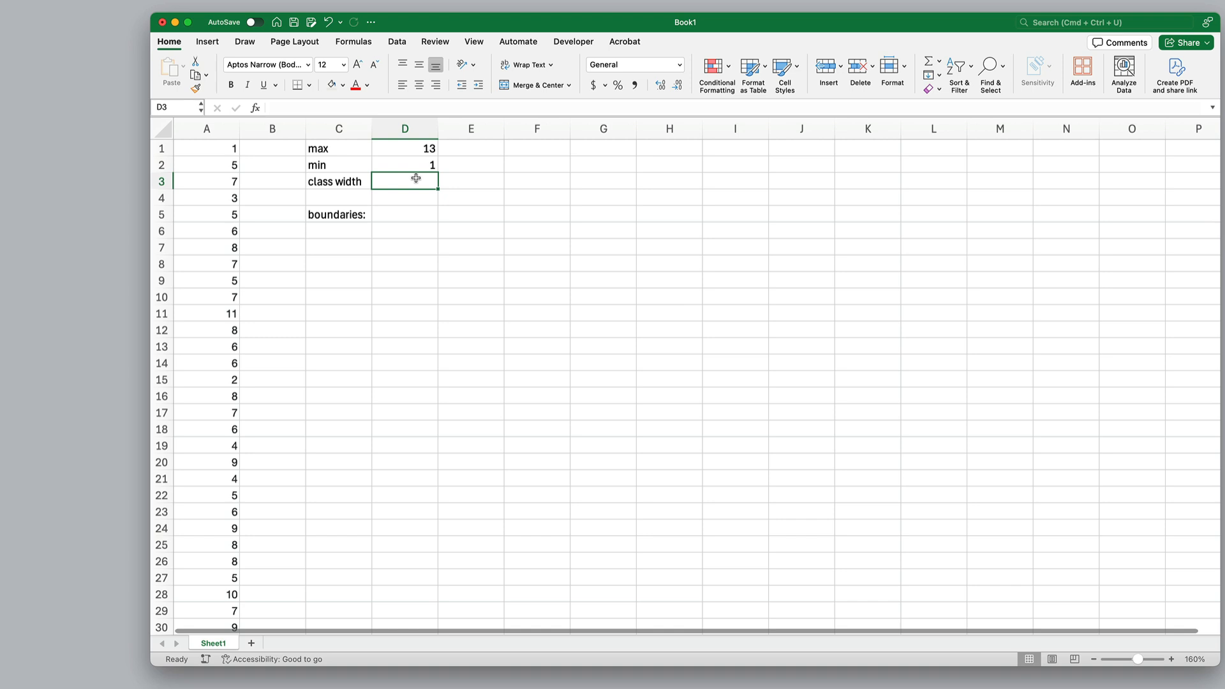
Step: Calculate the class width in D3 with the formula =(D1-D2)/5
type("=(")
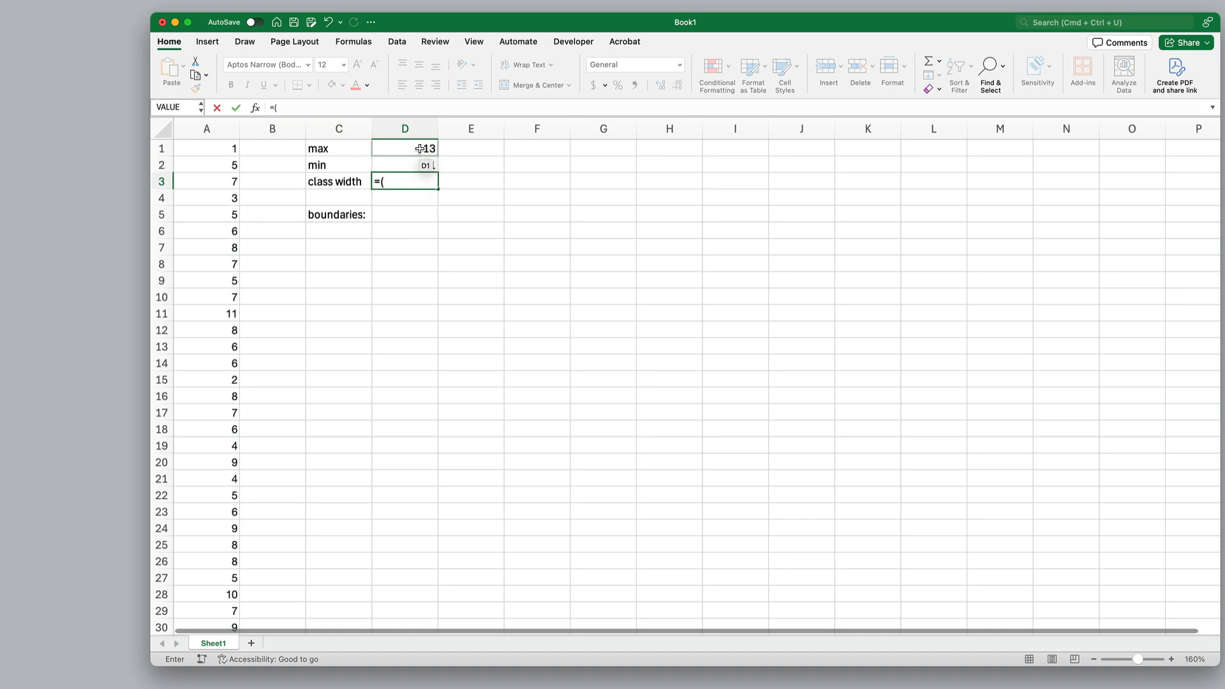
left_click(420, 150)
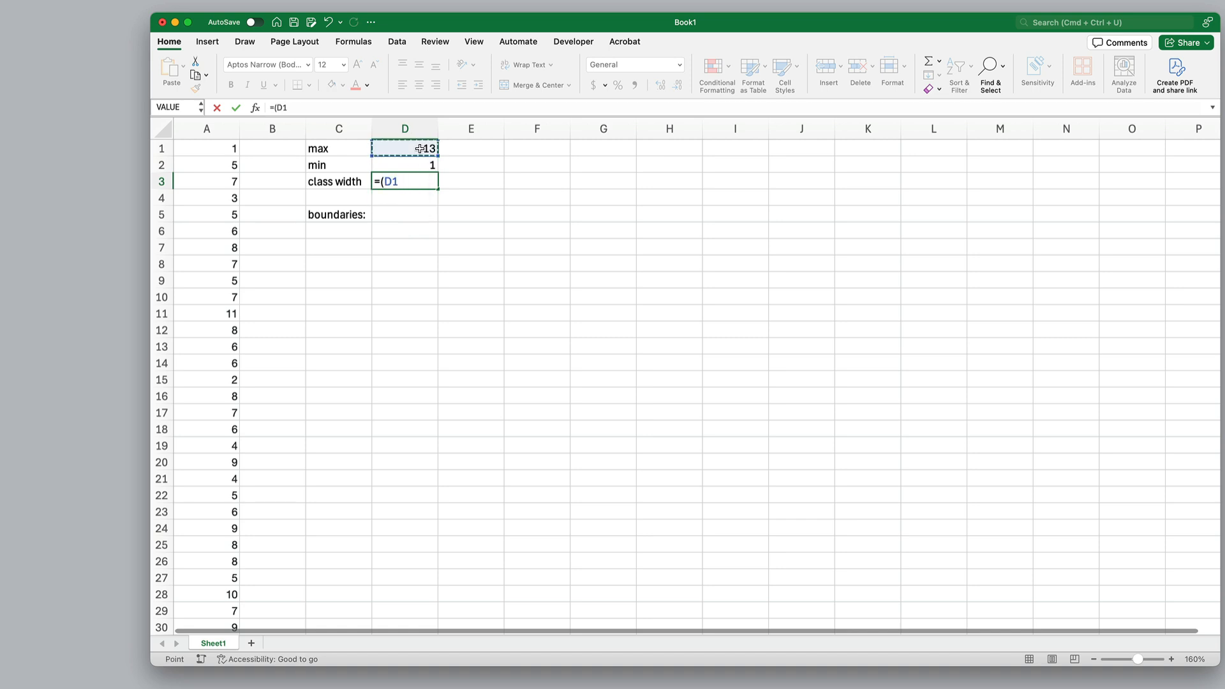
type("-")
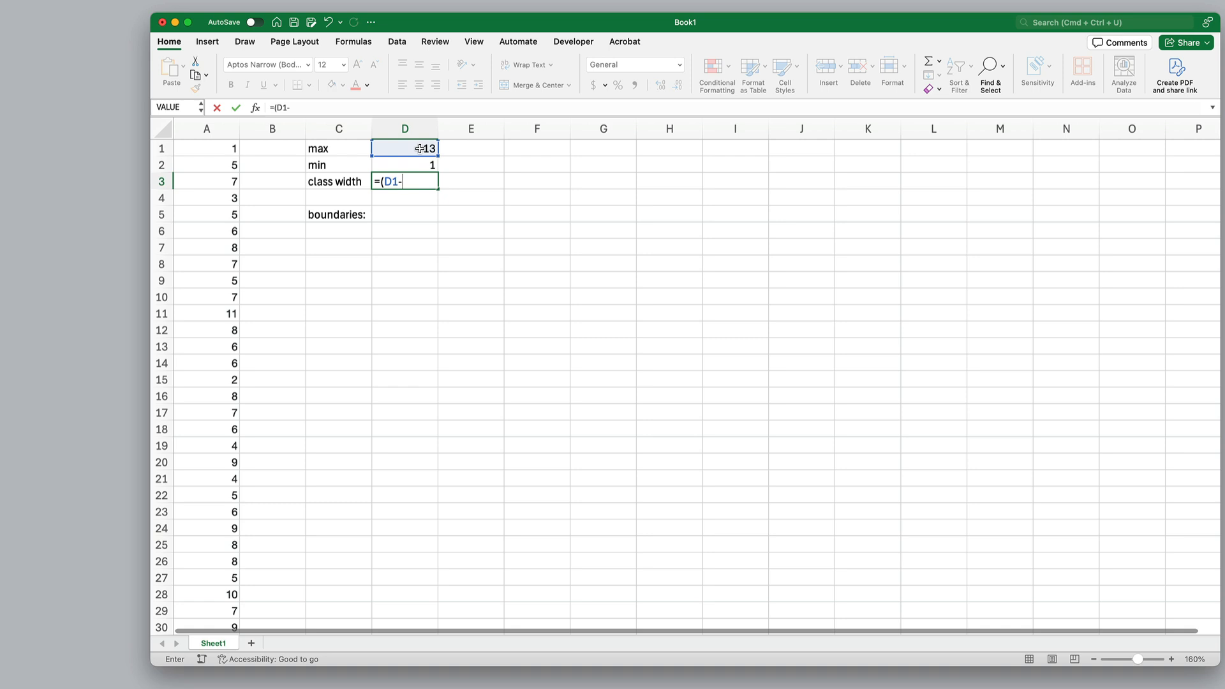
left_click(422, 160)
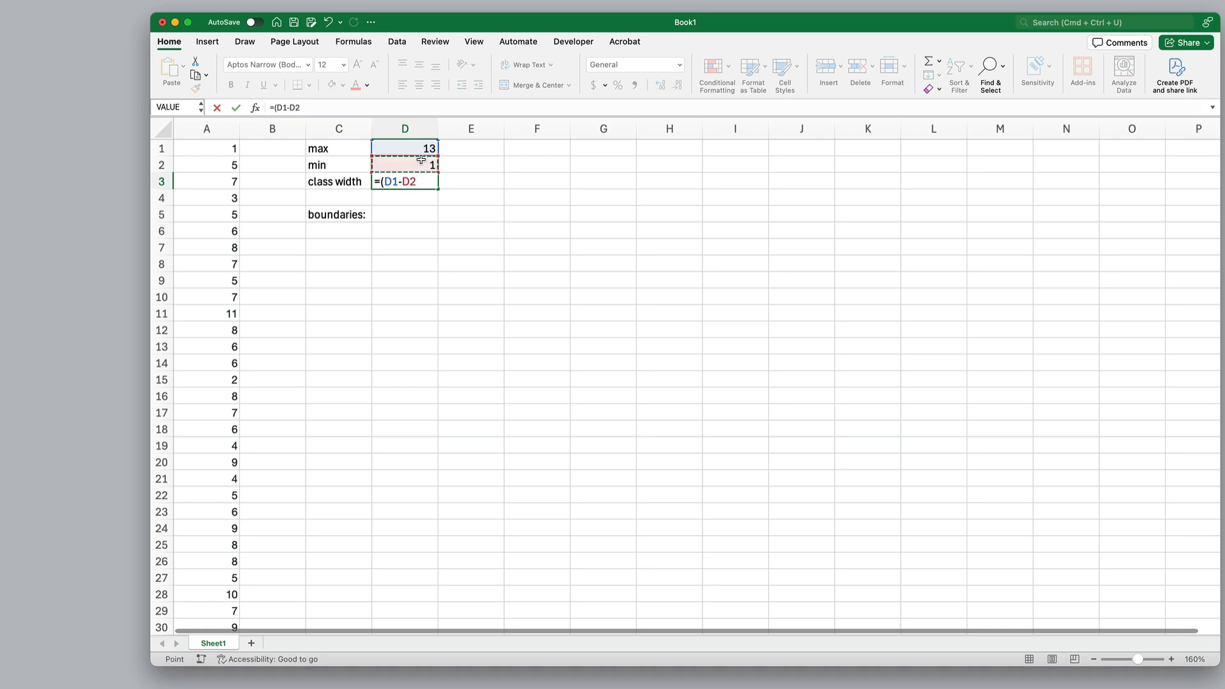
type(")/5")
key("Return")
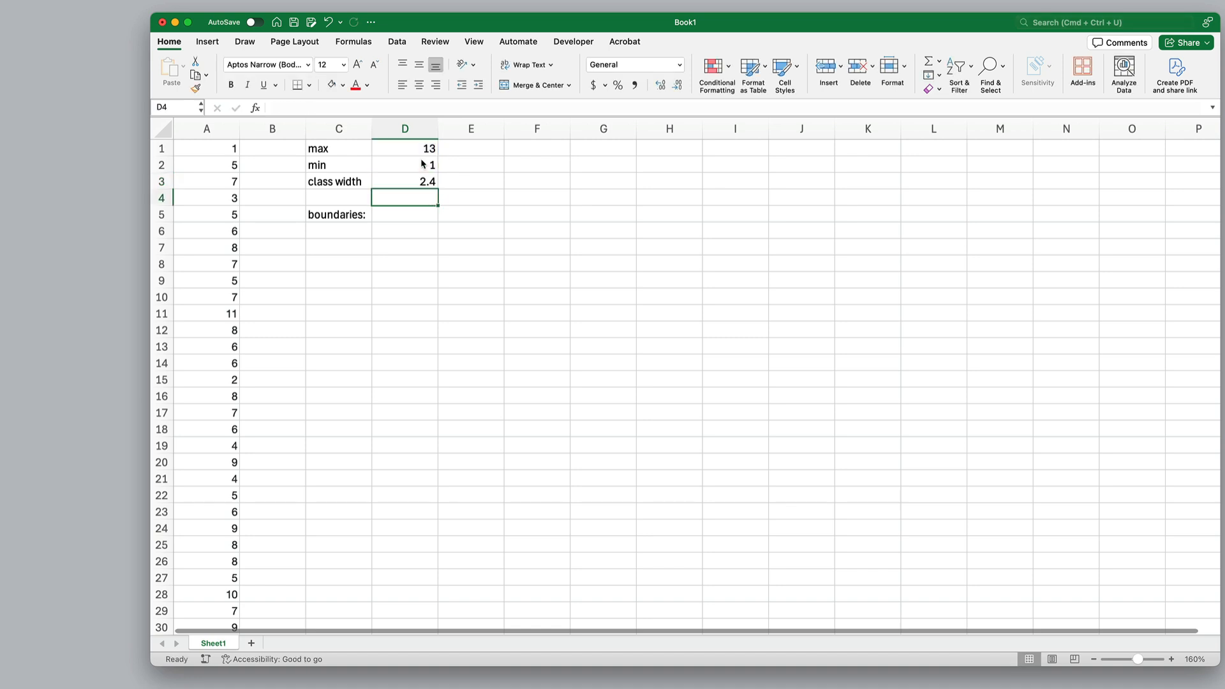
Step: Enter the rounded-up class width of 3 in D4
left_click(416, 175)
key("Return")
type("3")
key("Return")
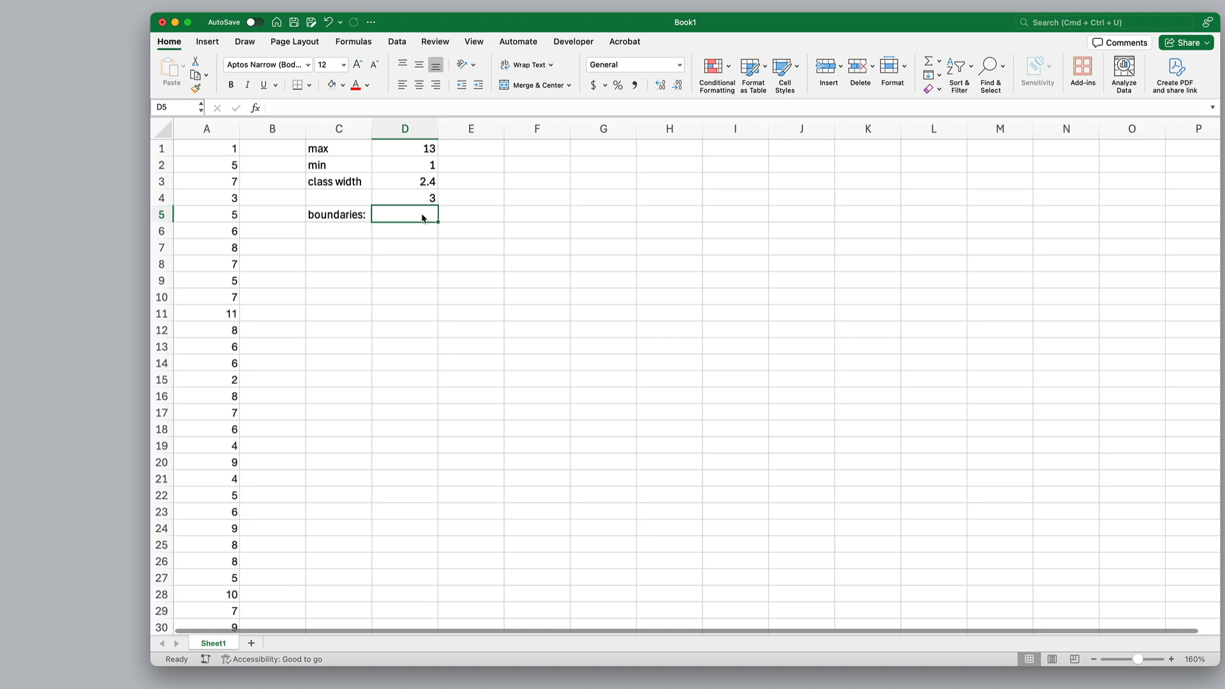
Step: Calculate the first class boundary in D5 with the formula =D2-0.5
type("=")
left_click(421, 158)
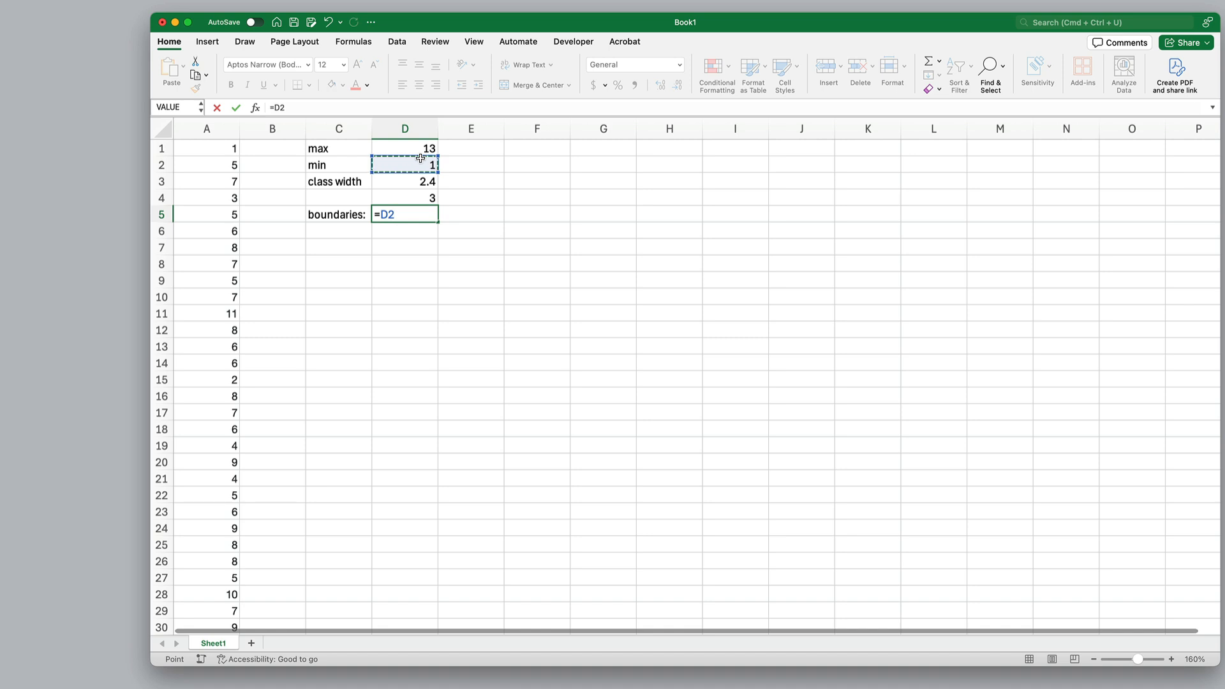
type("-0.5")
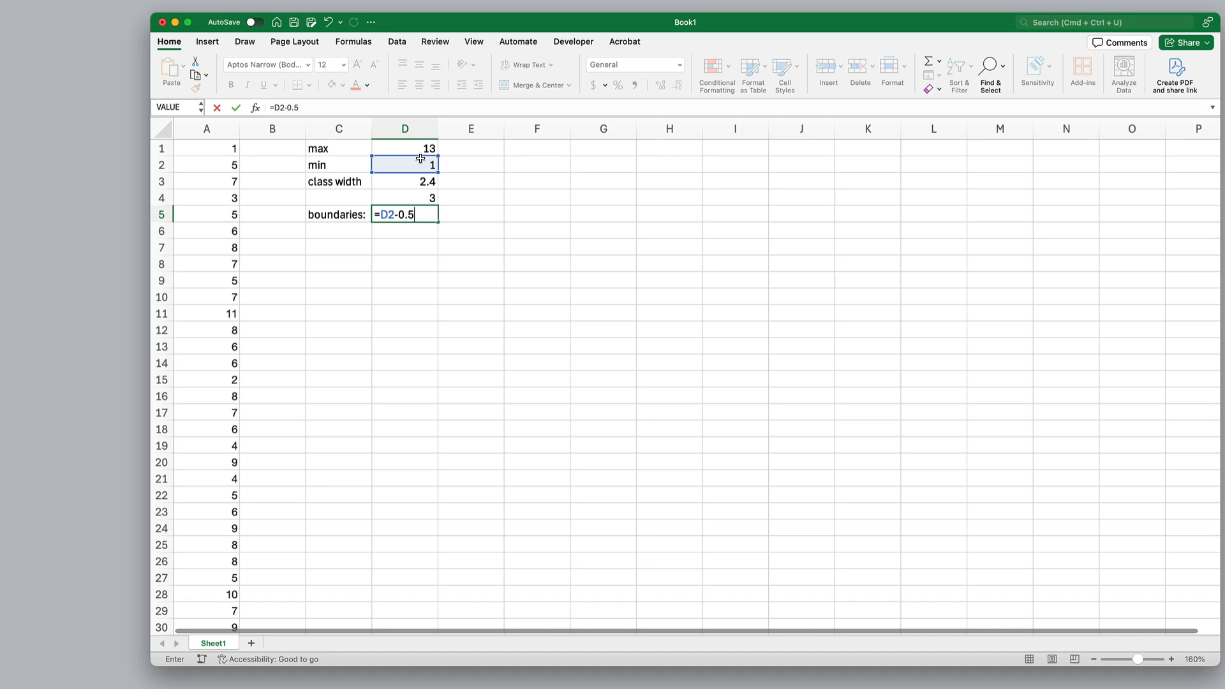
key("Return")
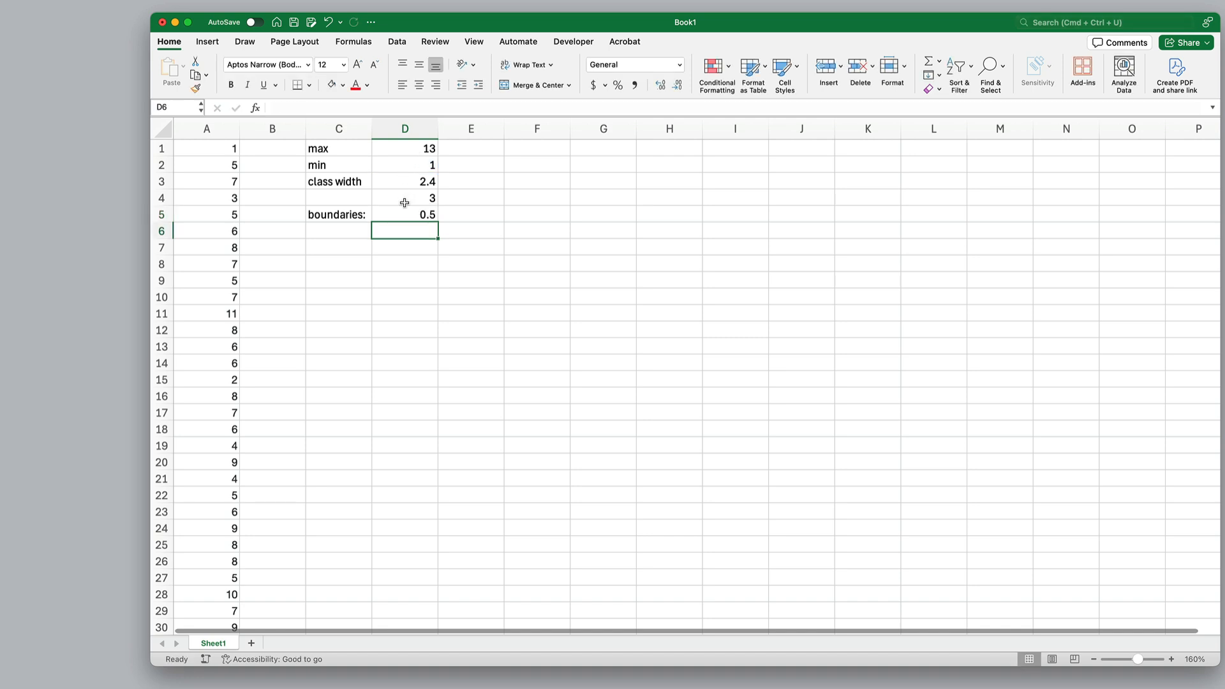
Step: Calculate the second class boundary in D6 with the formula =D5+3
type("=")
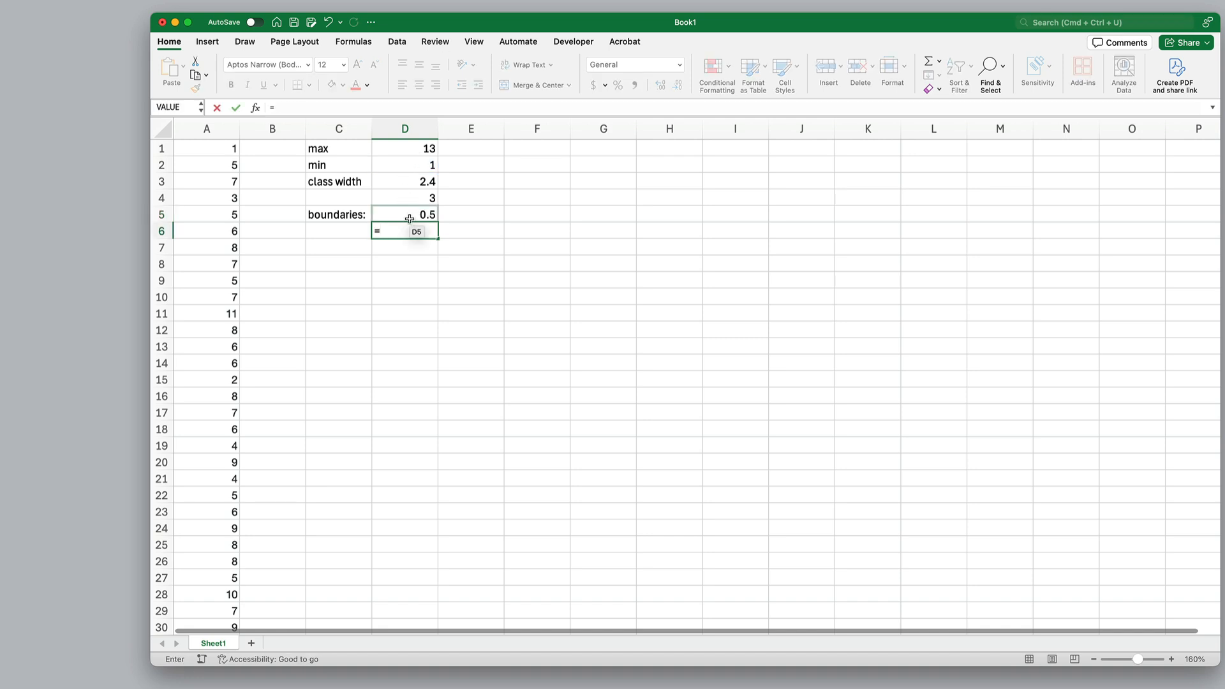
left_click(410, 217)
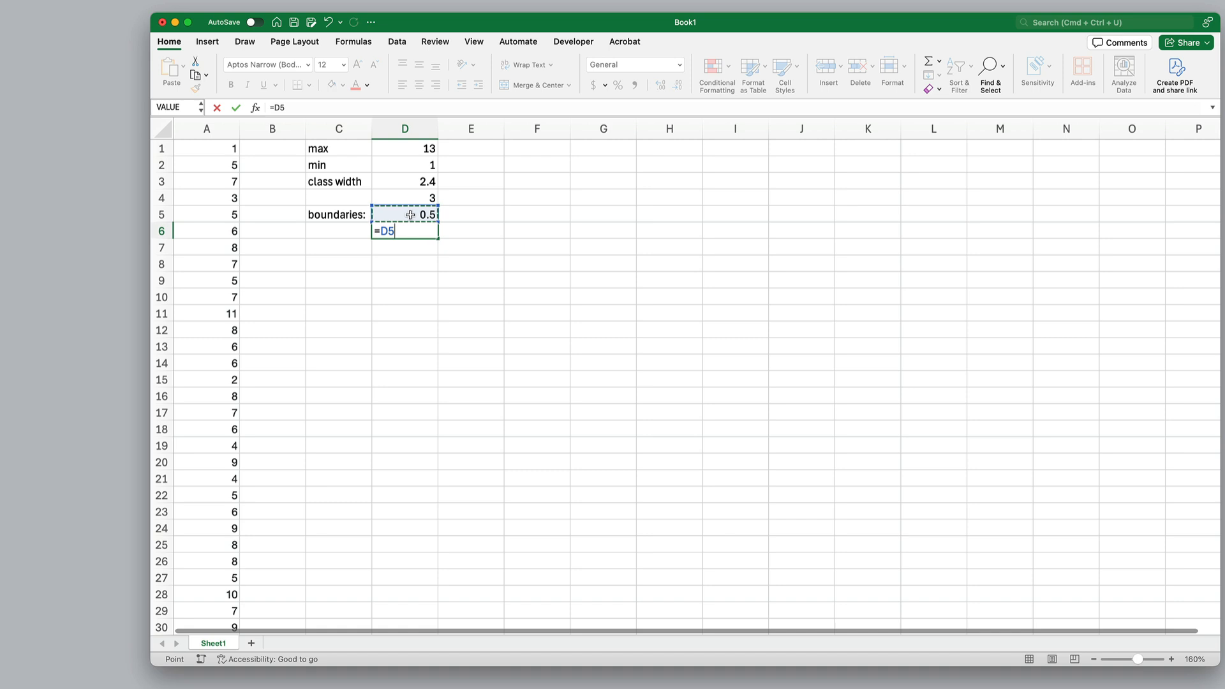
type("+")
type("3")
key("Return")
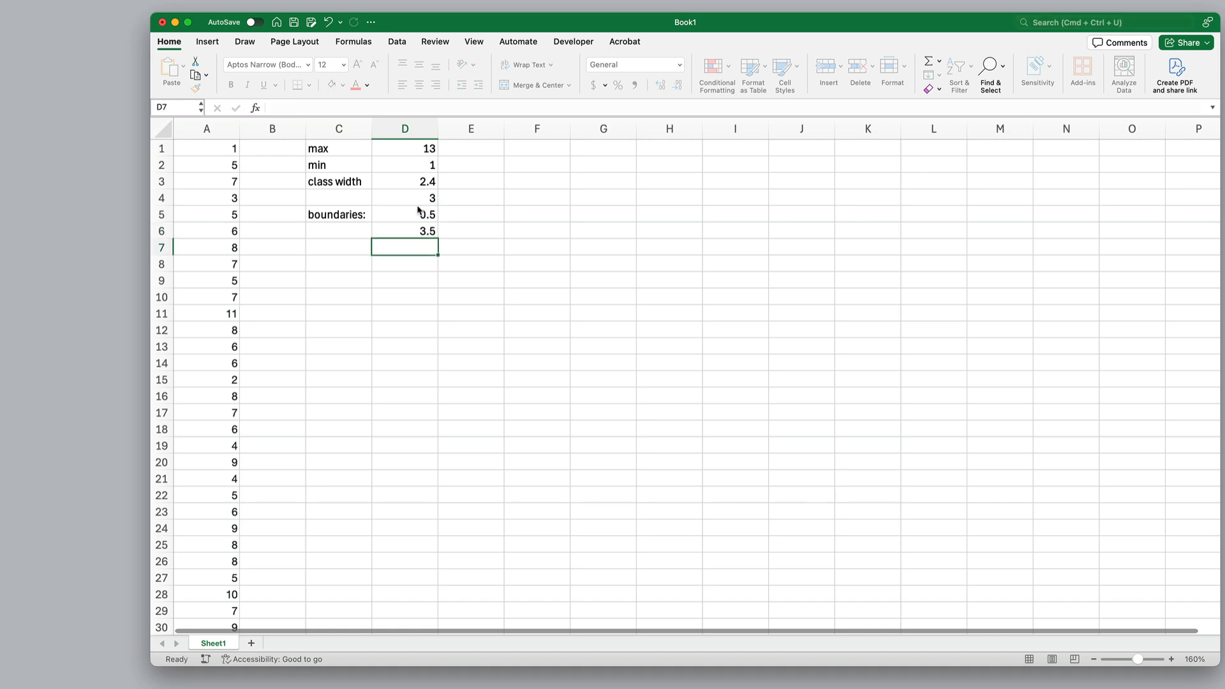
Step: Fill the D6 boundary formula down through D10 and check the last boundary
left_click(425, 230)
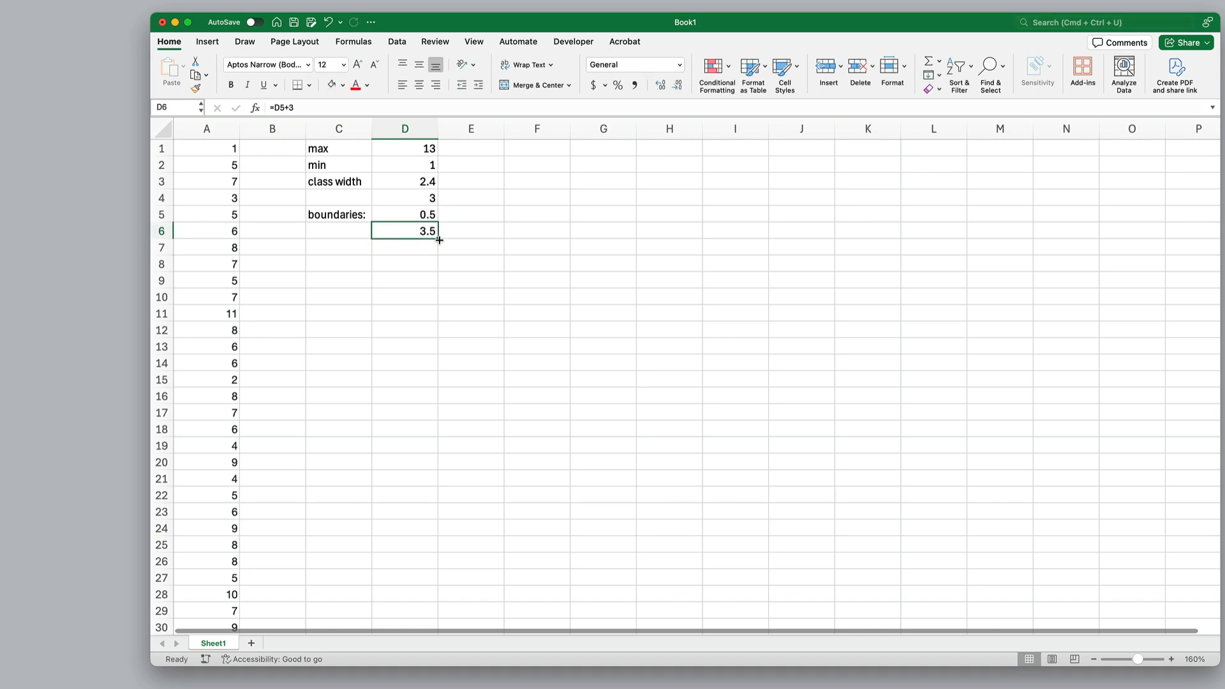
left_click_drag(438, 240, 440, 300)
left_click(621, 381)
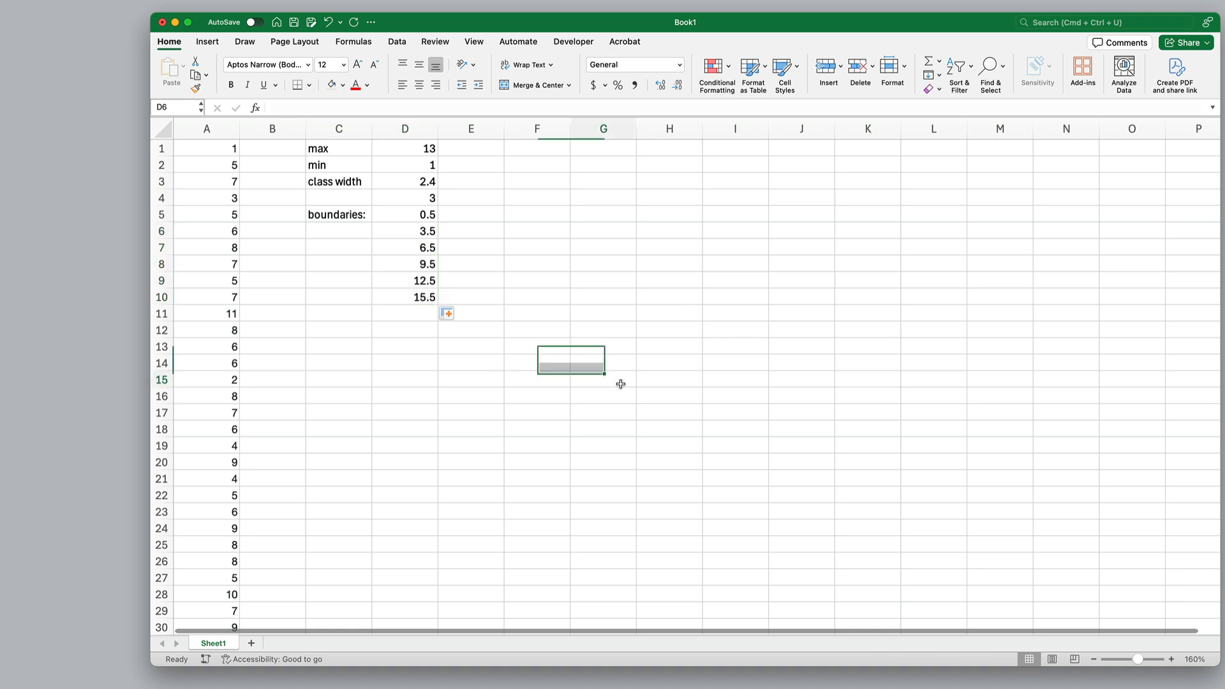
left_click(426, 296)
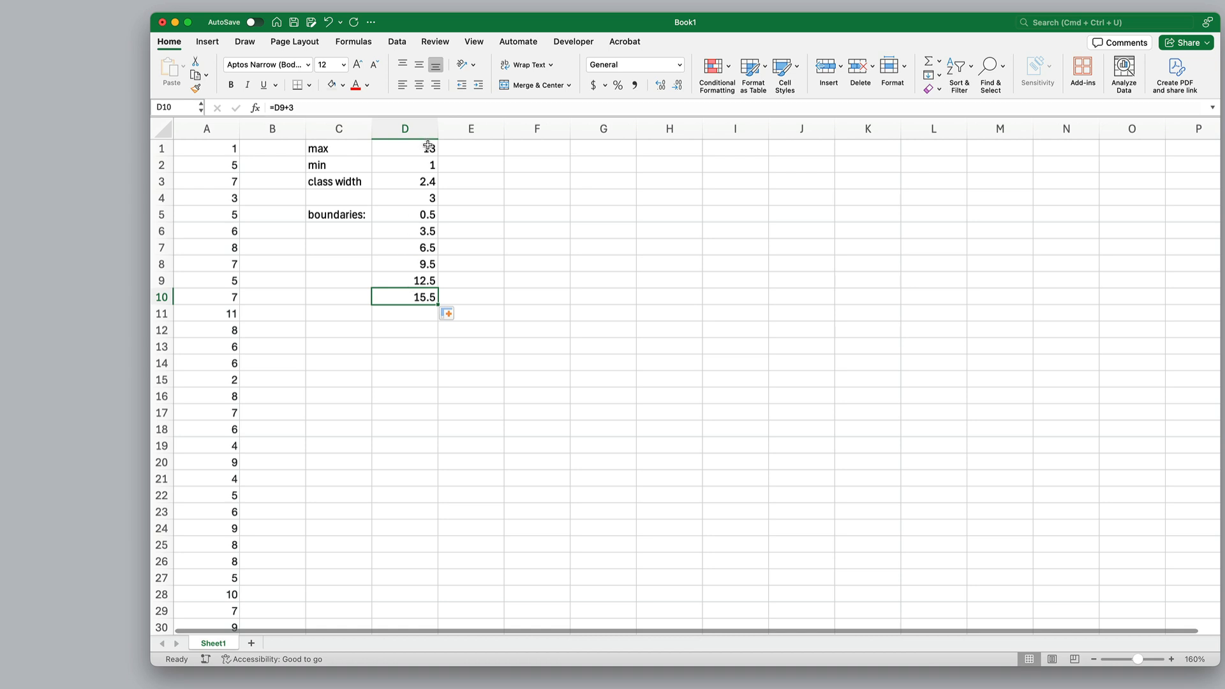
left_click(667, 310)
Step: Insert a histogram of the column A data and move it up beside the class boundaries
left_click_drag(227, 153, 211, 565)
scroll(221, 355, "up", 5)
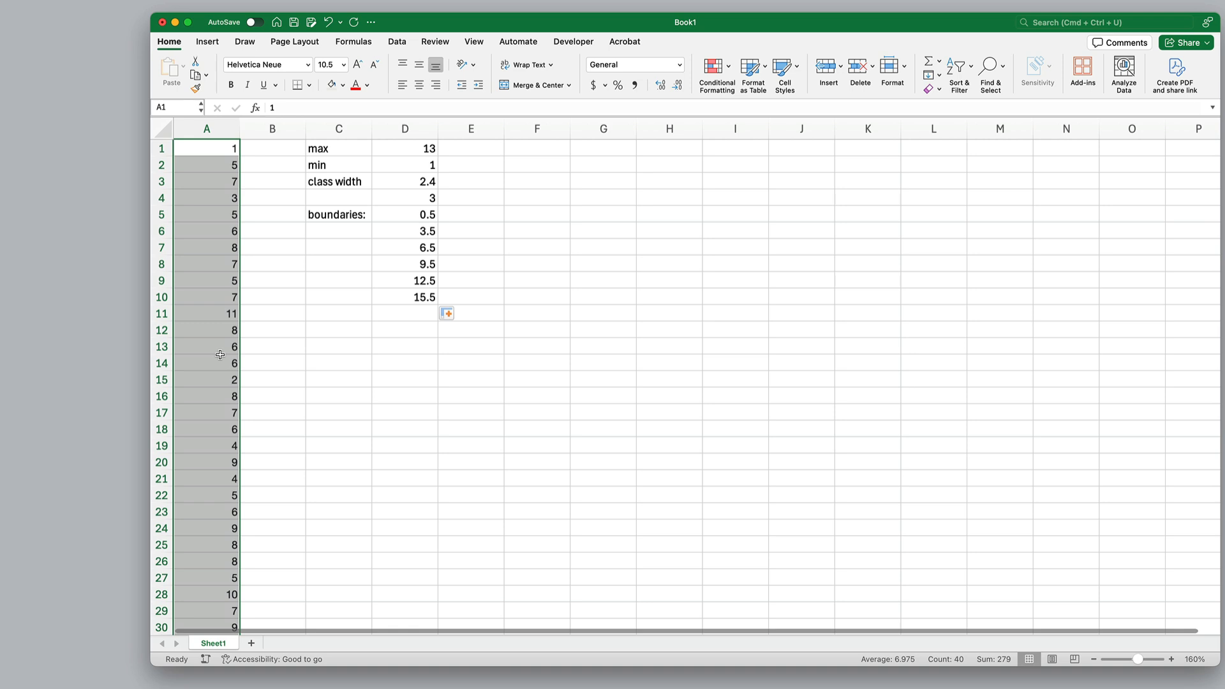
left_click(208, 44)
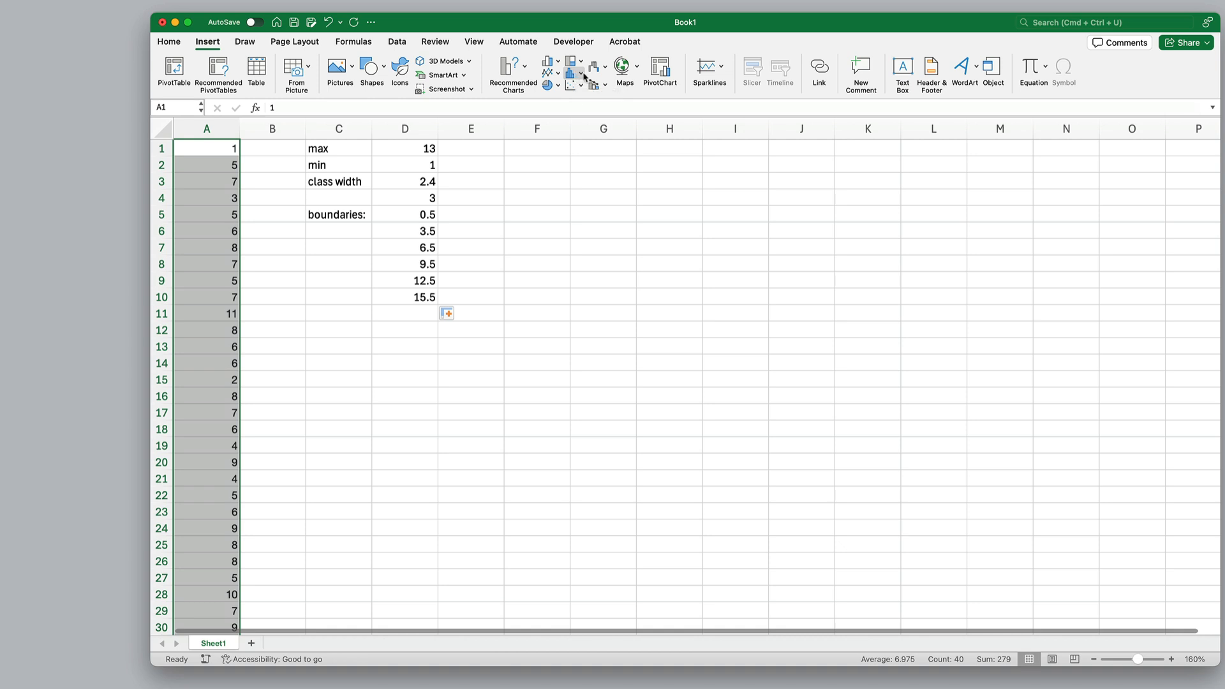
left_click(582, 77)
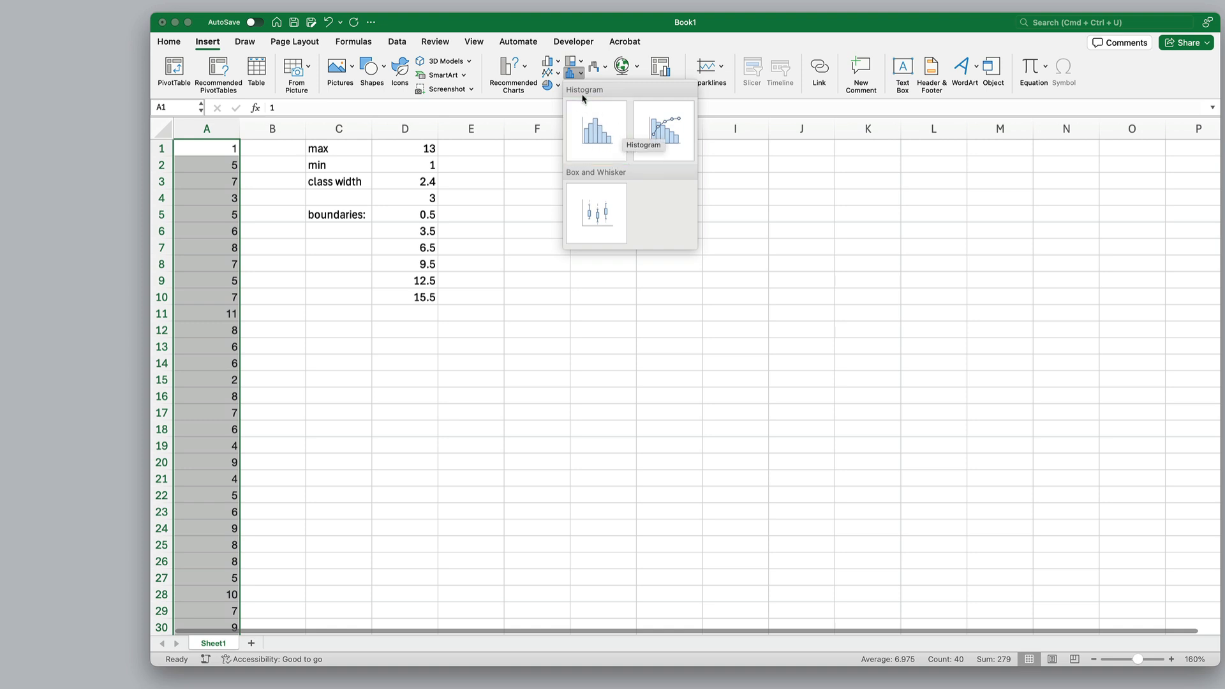
left_click(588, 143)
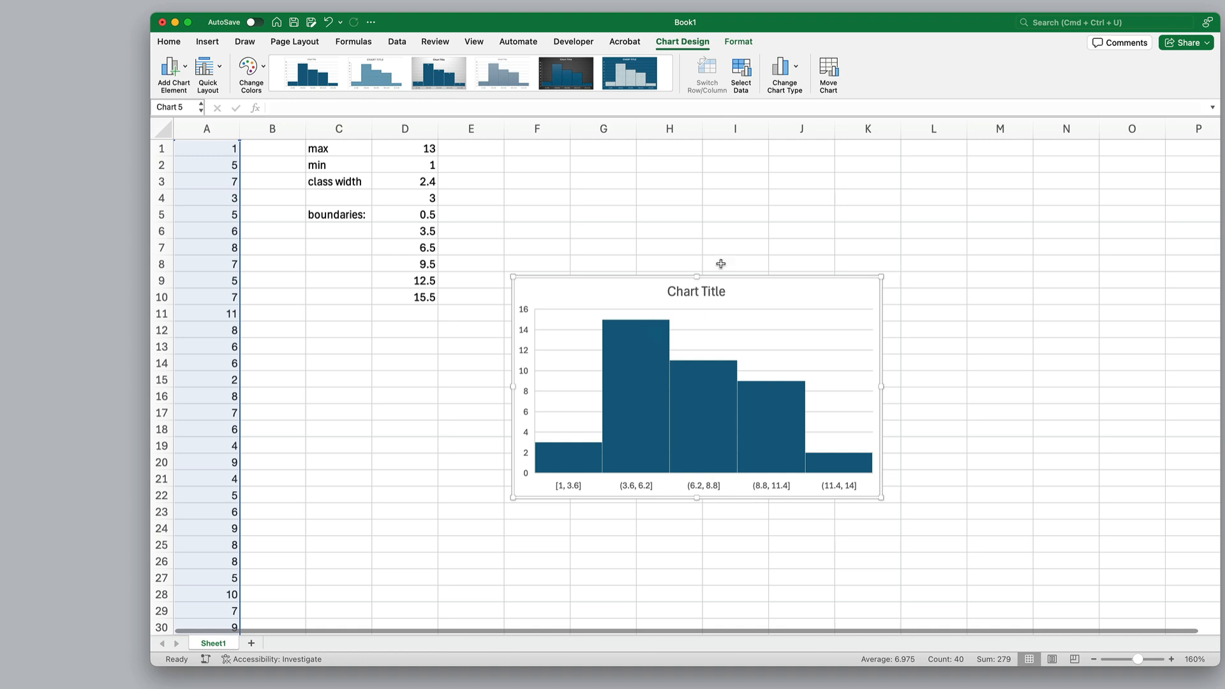
left_click_drag(754, 287, 722, 205)
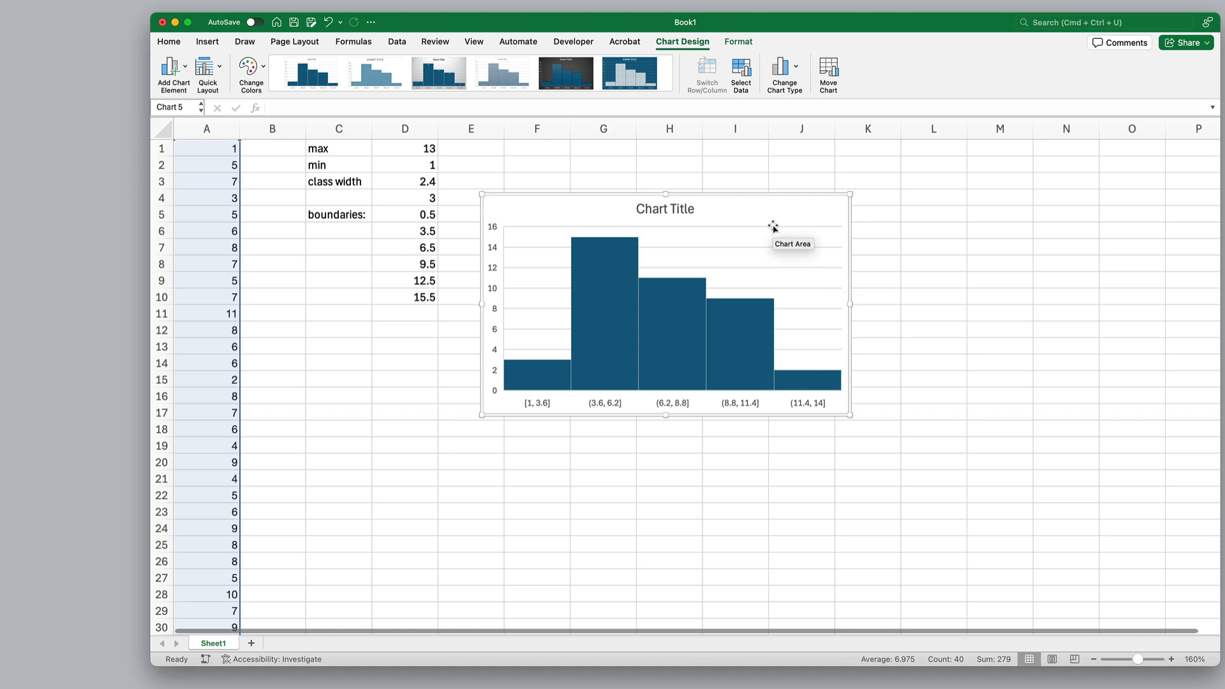
Step: Select the histogram's whole data series and open its bin formatting options
left_click(677, 301)
double_click(677, 301)
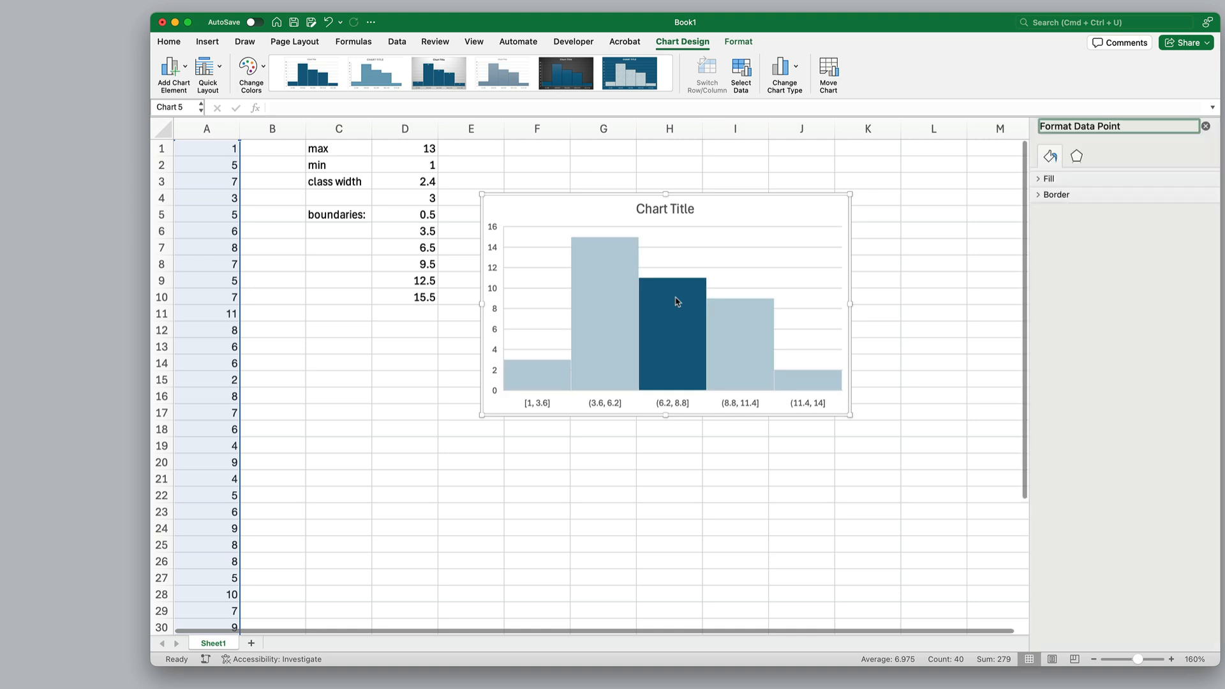
left_click(763, 258)
mouse_move(697, 292)
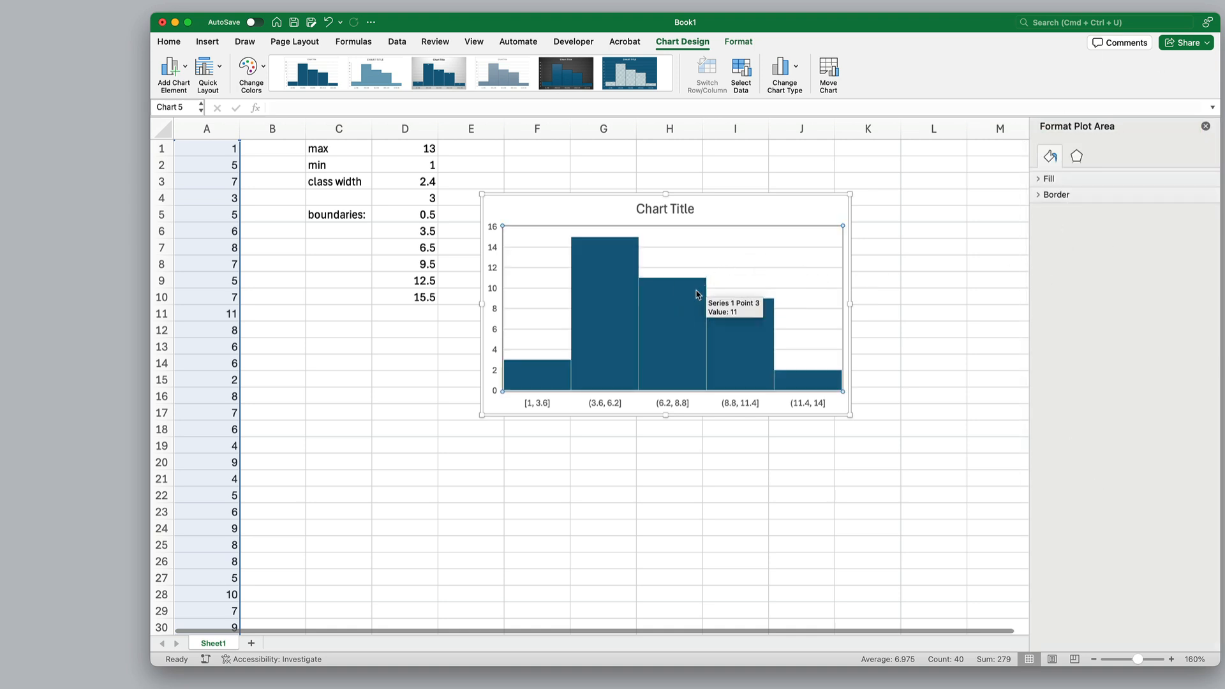
left_click(689, 299)
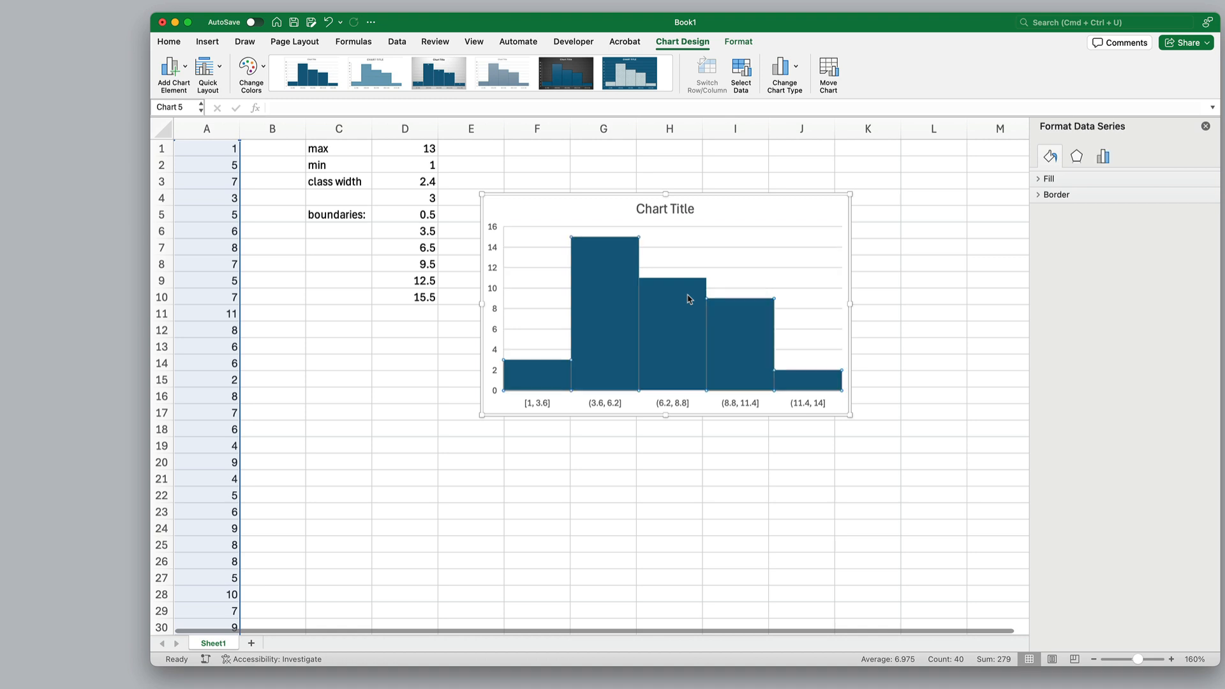
left_click(1102, 157)
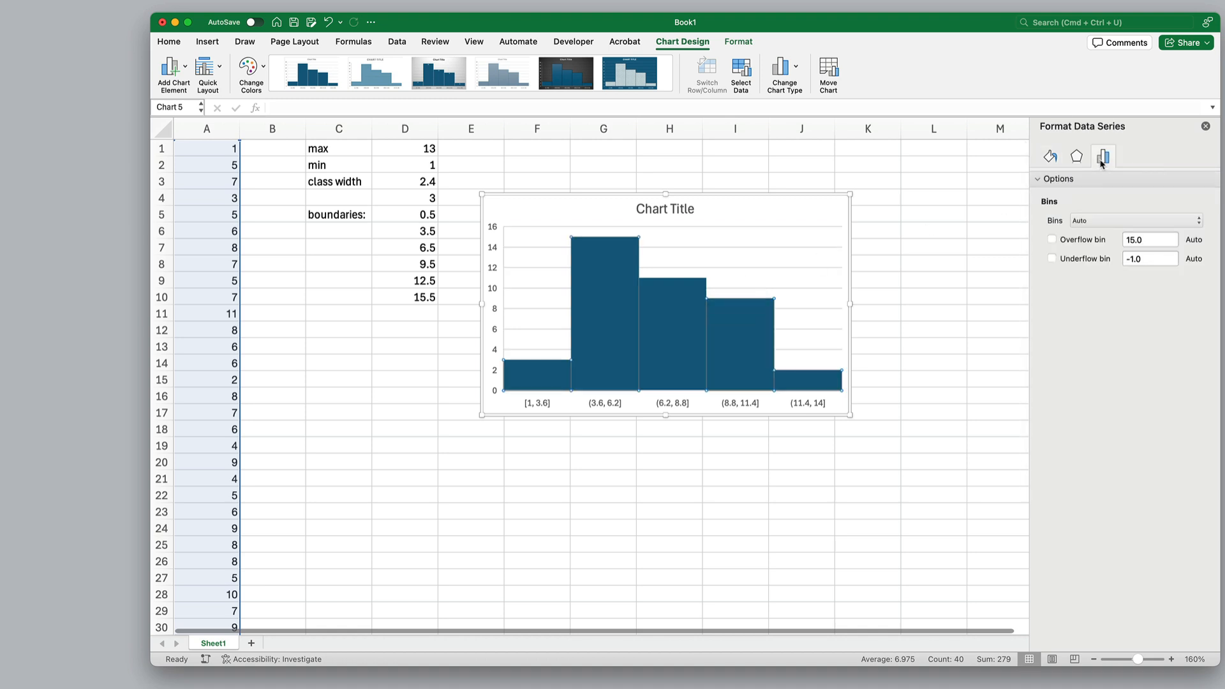
Step: Switch the histogram's bins from automatic to Bin width and set the width to 3
left_click(1079, 222)
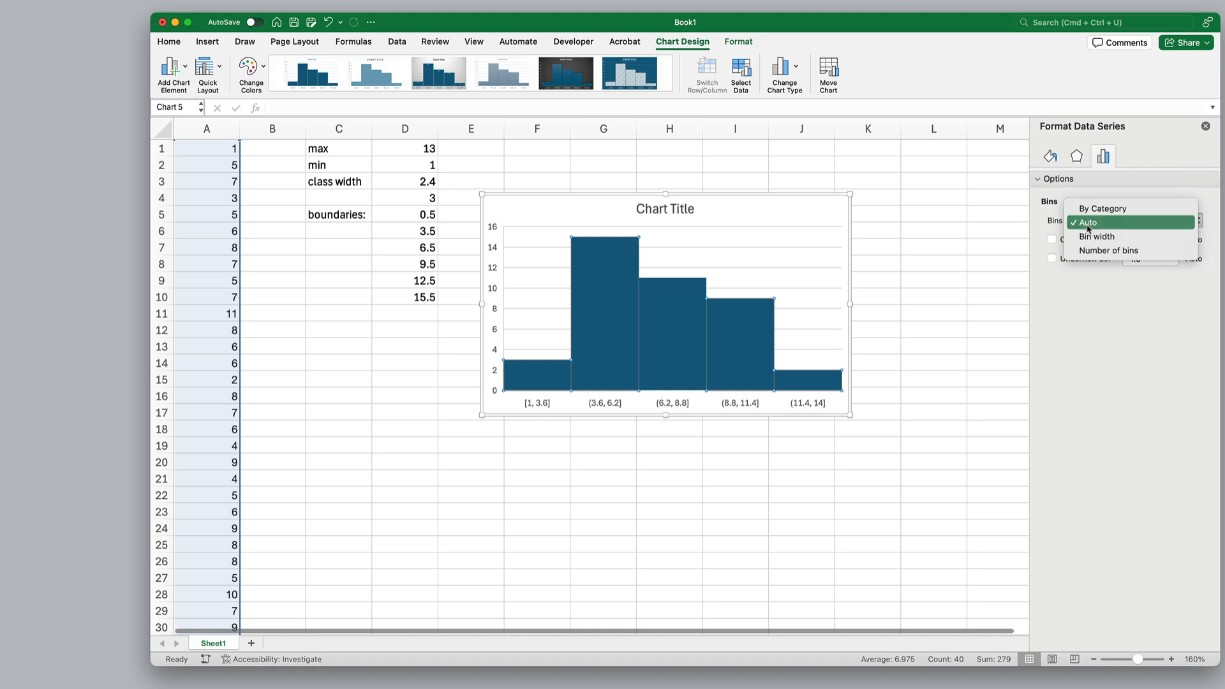
left_click(1089, 242)
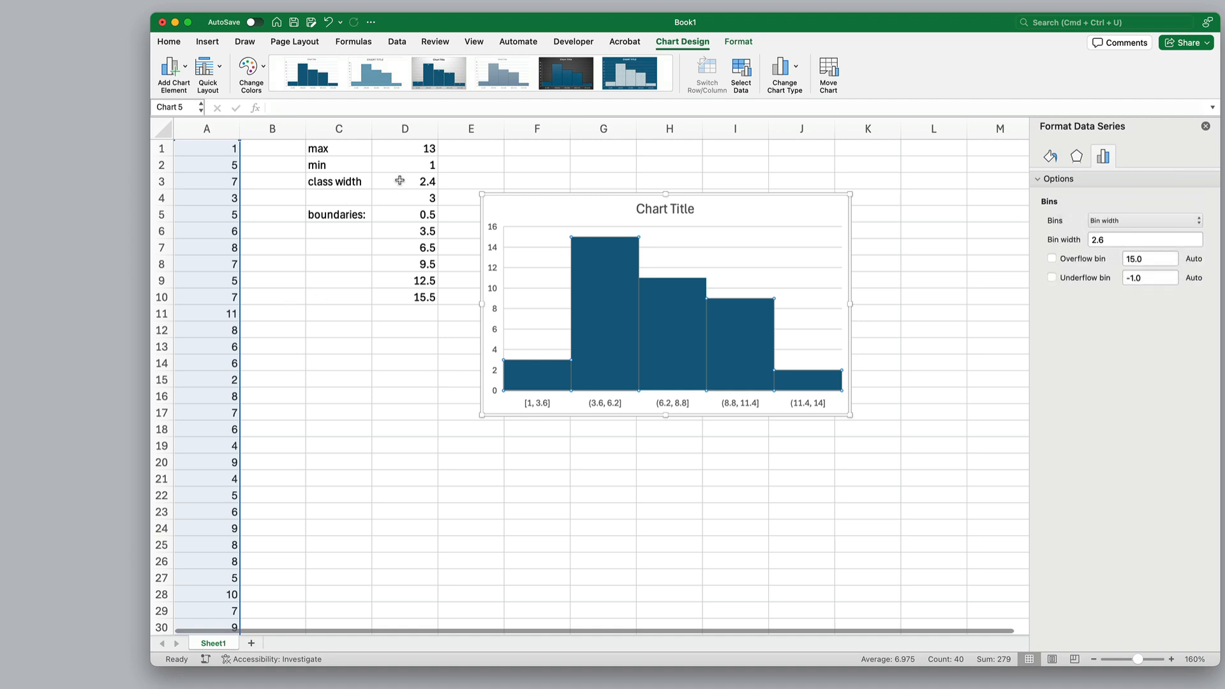
left_click_drag(1120, 241, 1003, 240)
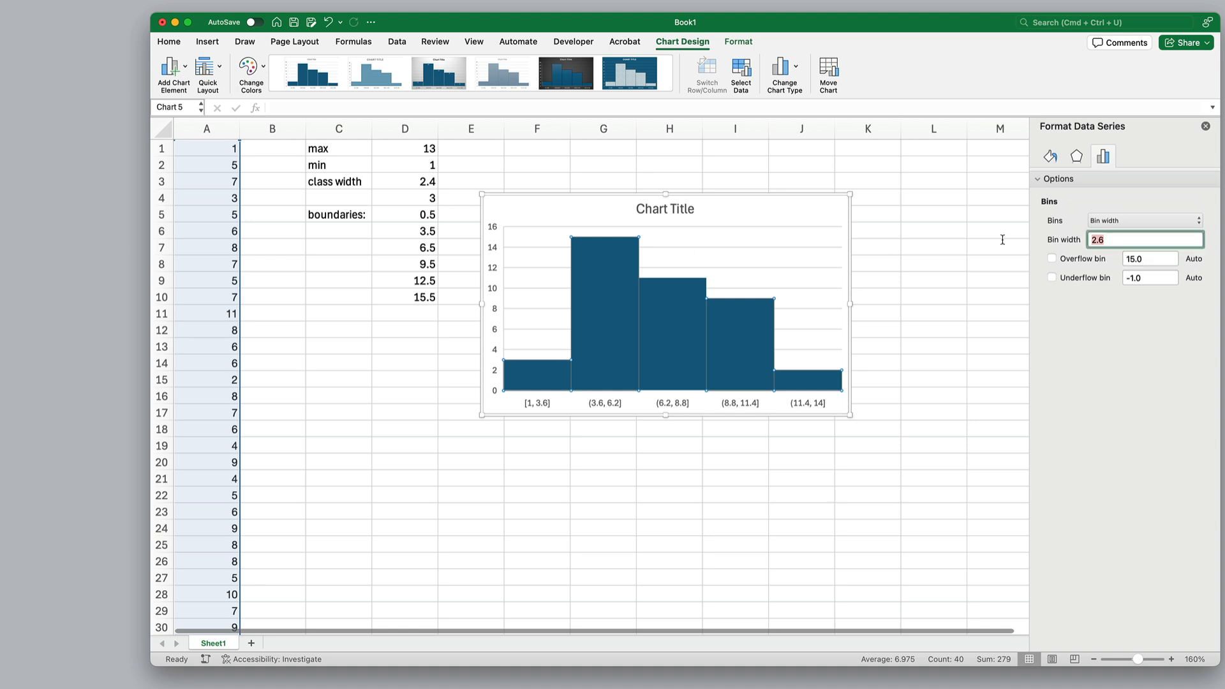
type("3")
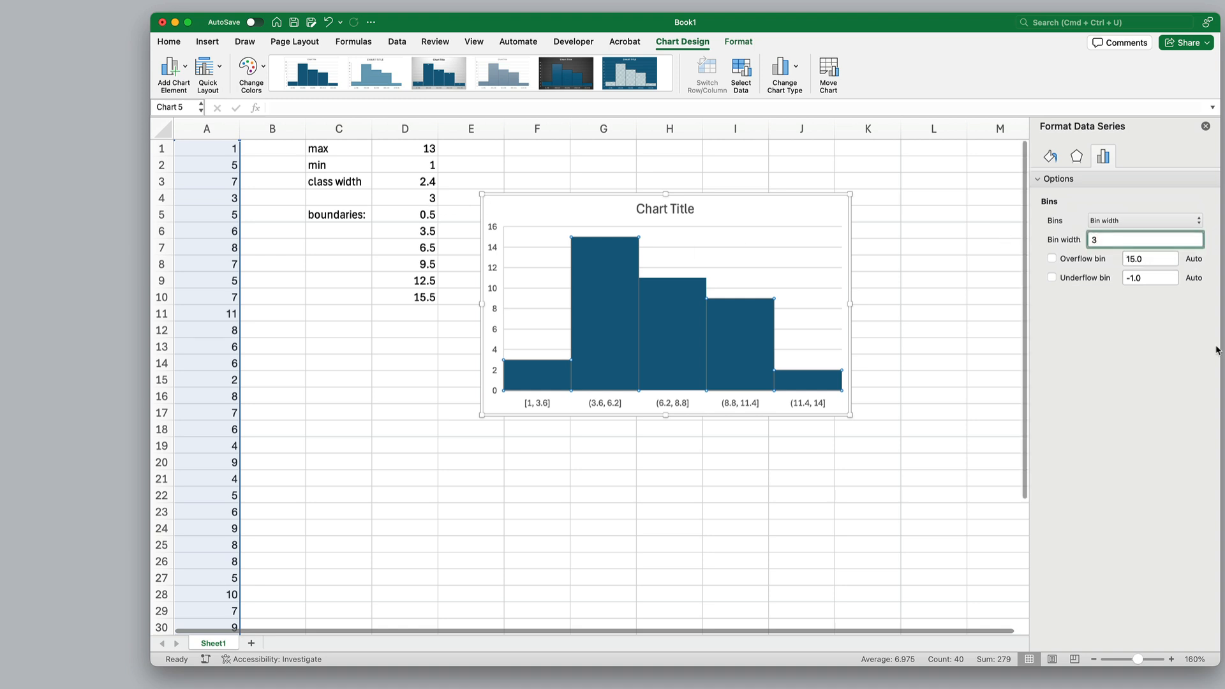
key("Return")
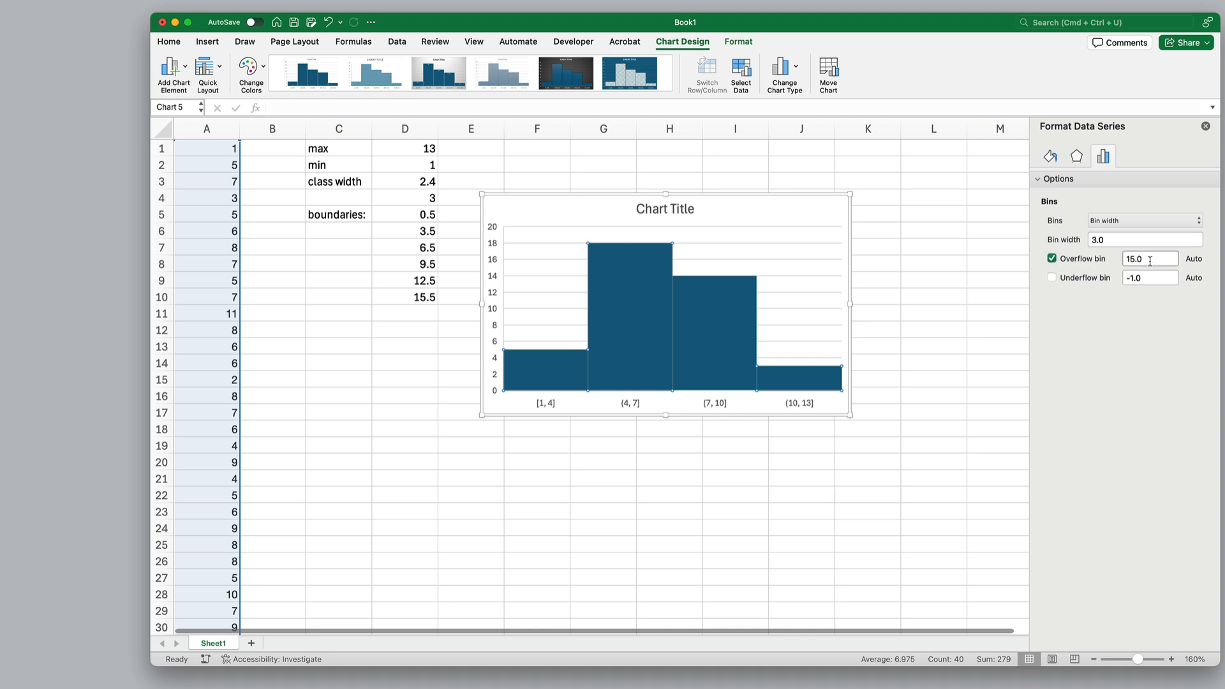
Step: Set the histogram's overflow bin to 12.5, then enable the underflow bin and set it to 3.5
left_click_drag(1131, 260, 1097, 265)
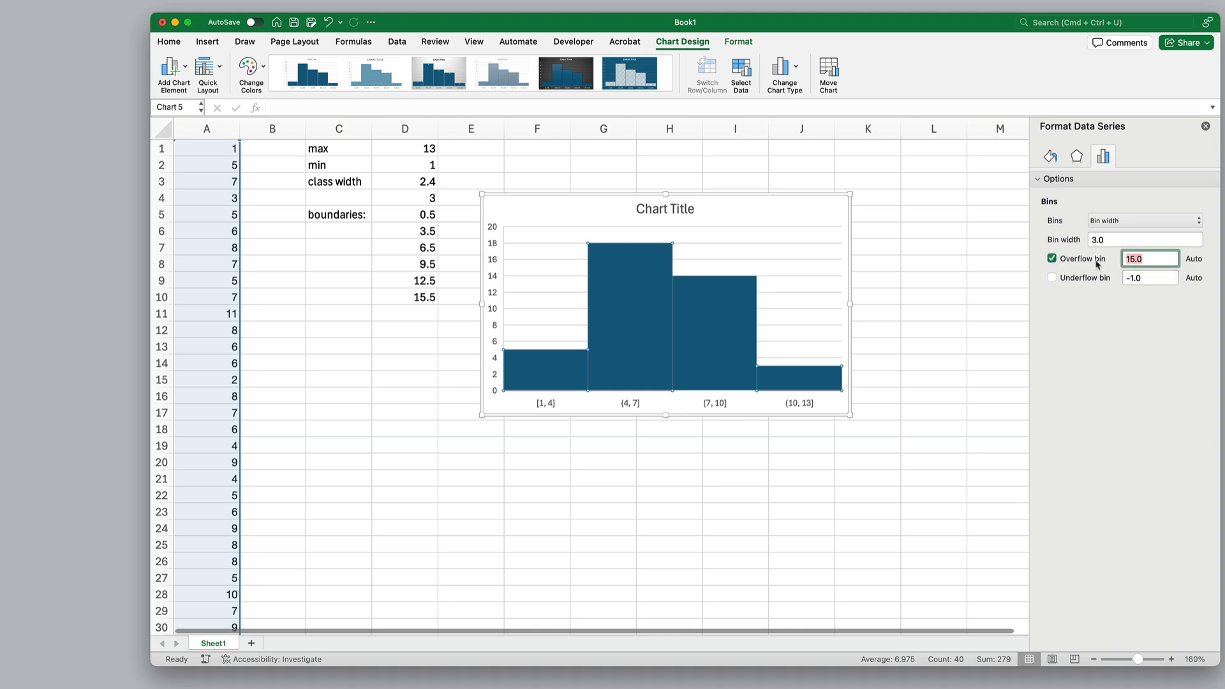
type("12.54")
left_click(1052, 277)
left_click(1130, 279)
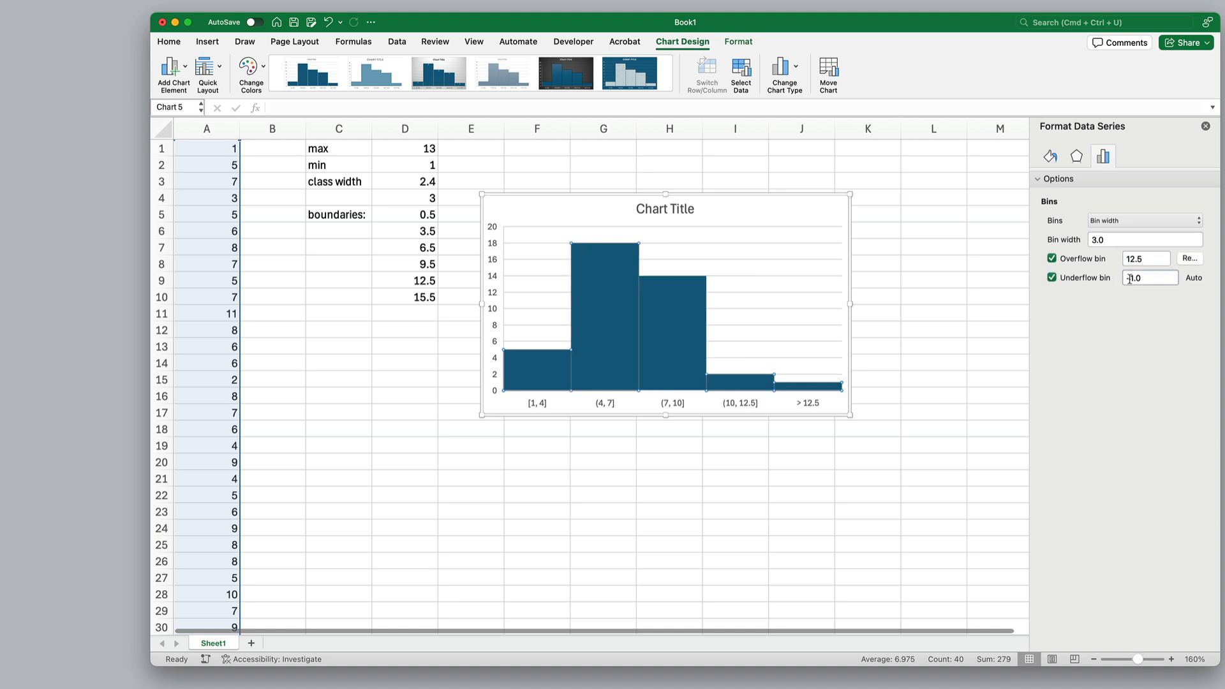
left_click_drag(1129, 279, 1036, 278)
type("3.5")
left_click(960, 350)
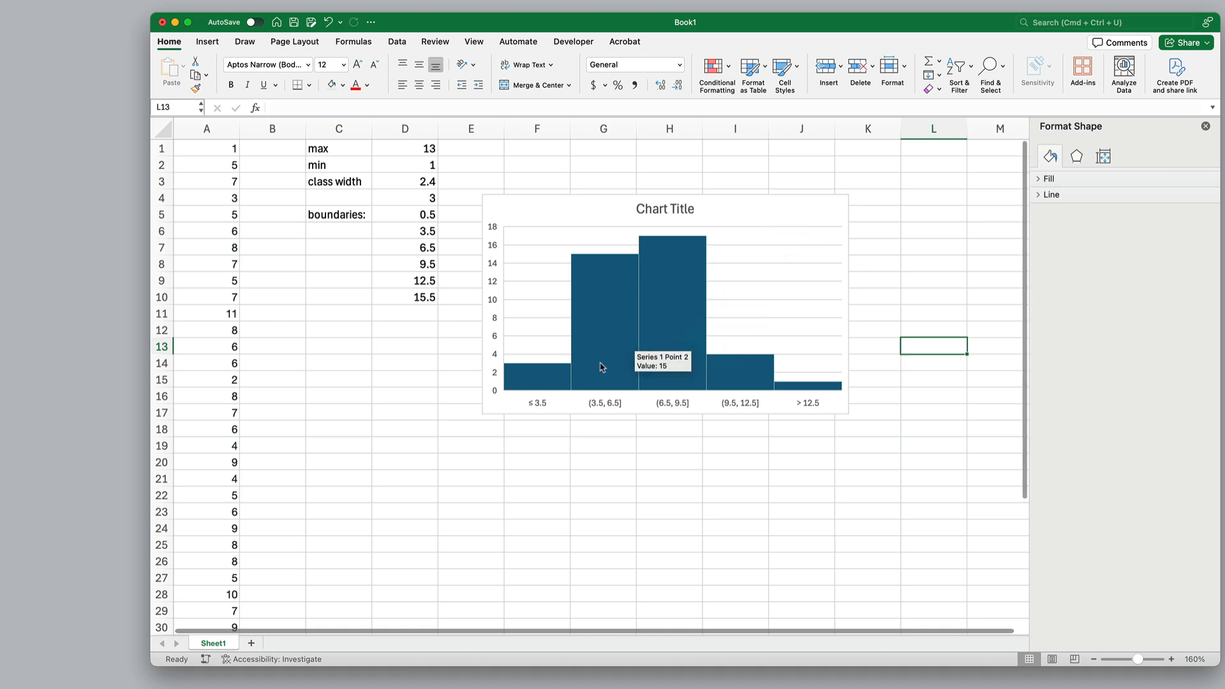
left_click(665, 333)
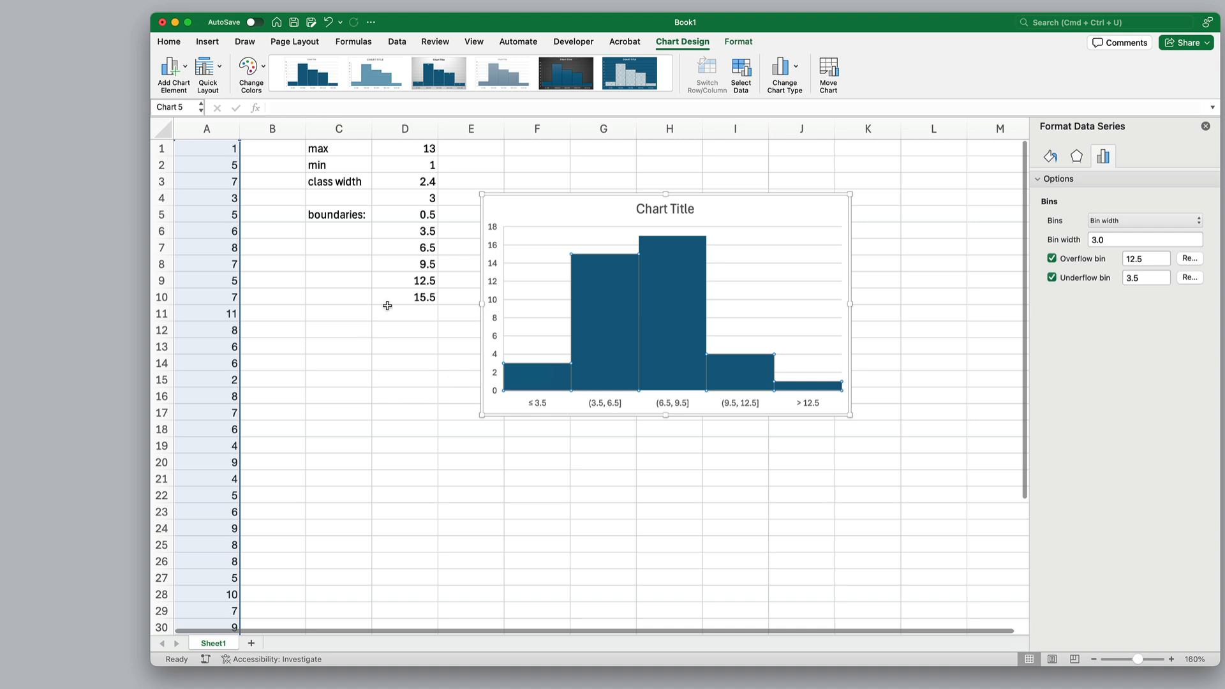
Step: Highlight boundary cells D6 and D9 with a yellow fill
left_click(412, 224)
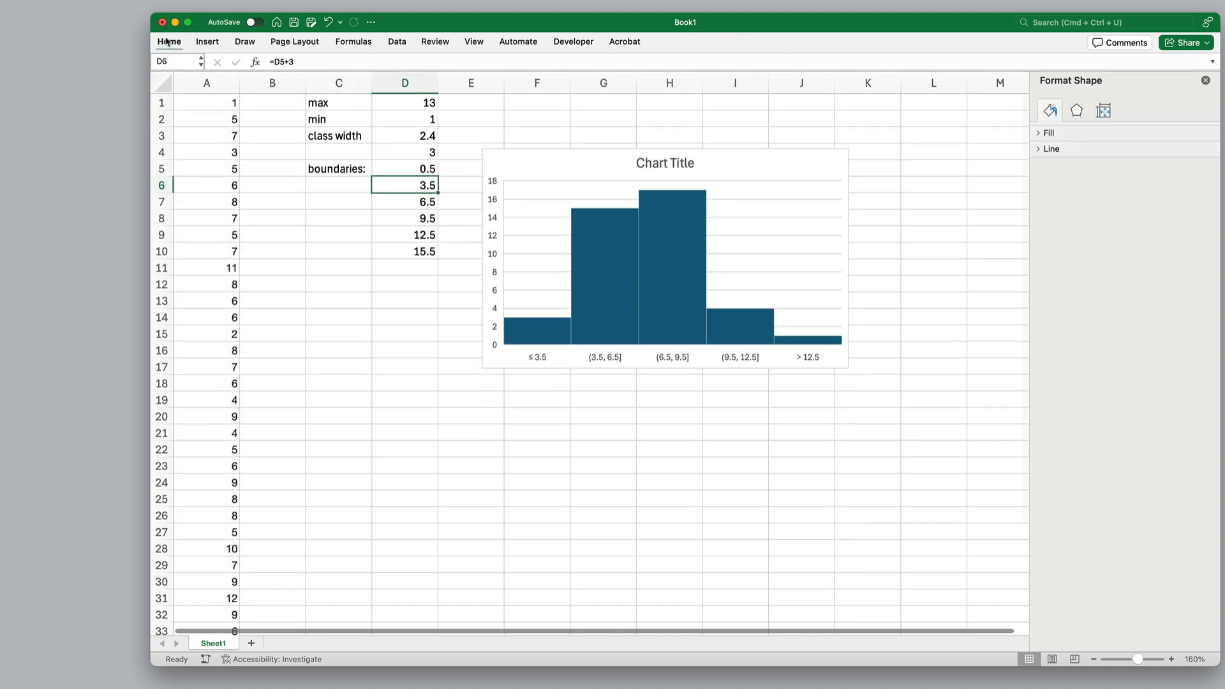
left_click(343, 85)
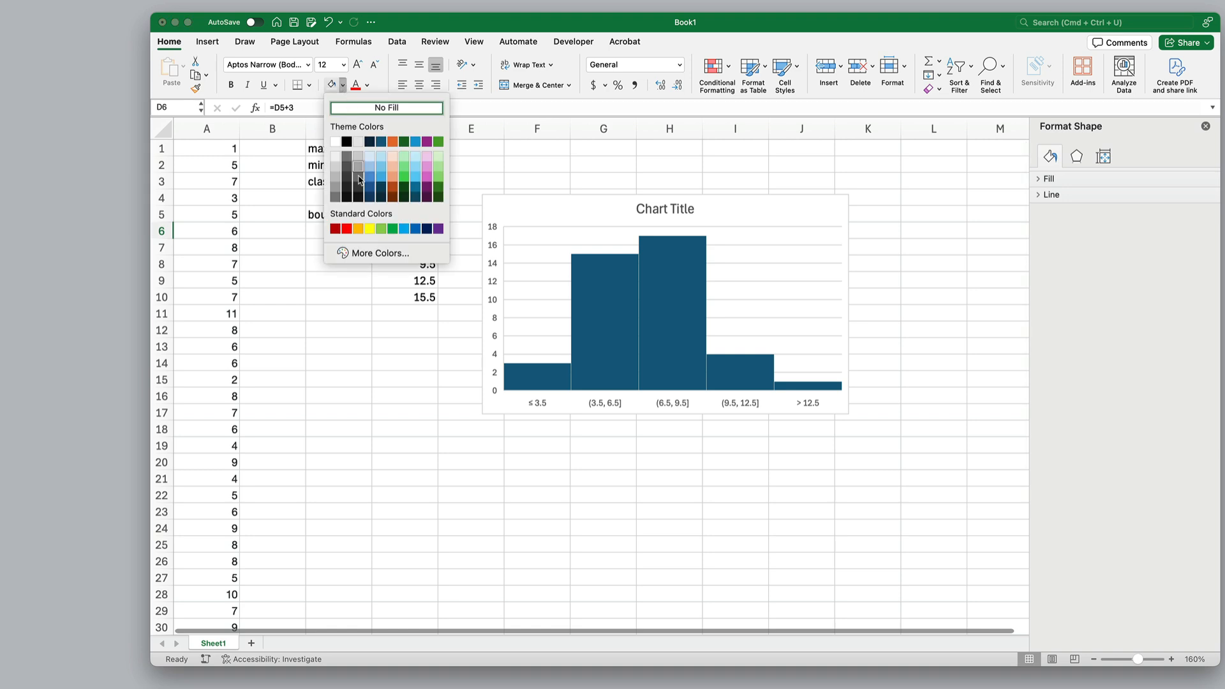
left_click(370, 229)
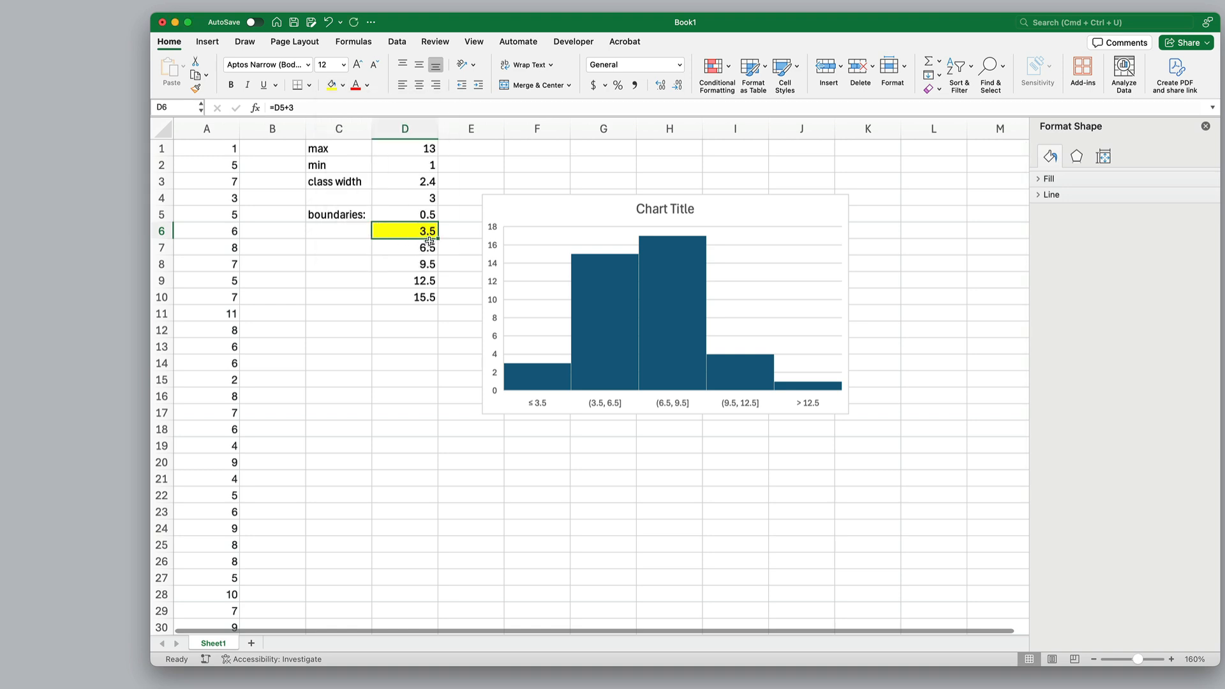
left_click(415, 282)
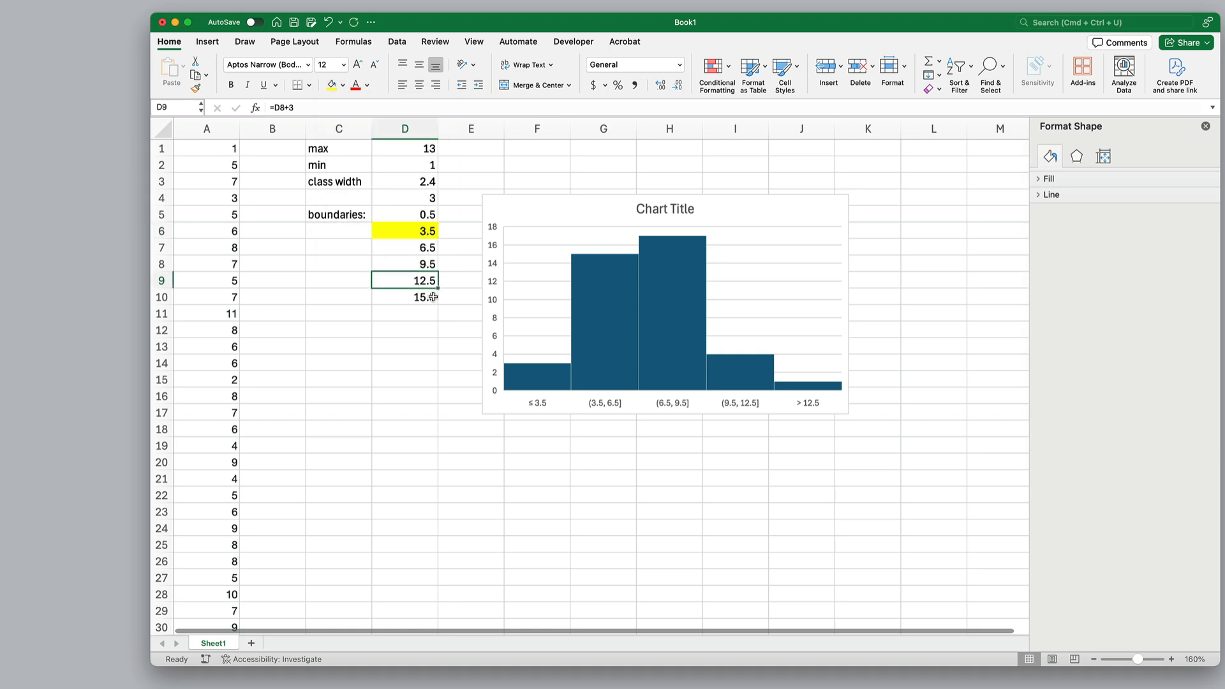
left_click(331, 85)
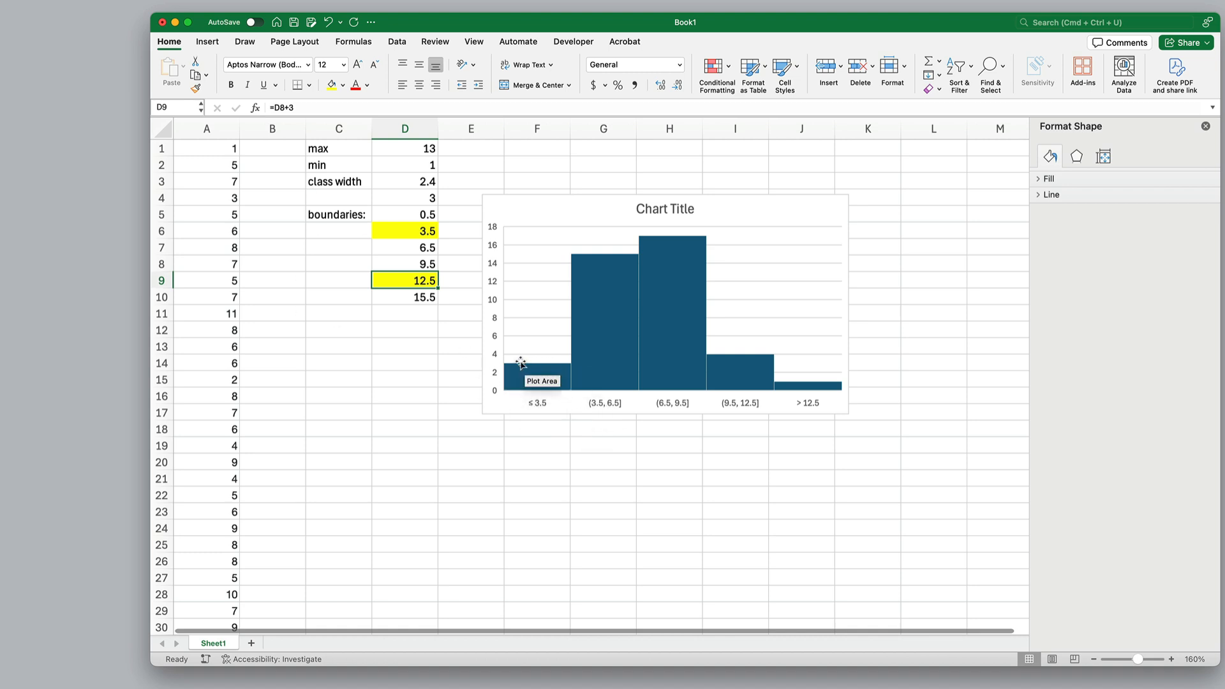
Step: Switch the histogram's bins to Number of bins and open the bin count for editing
mouse_move(551, 375)
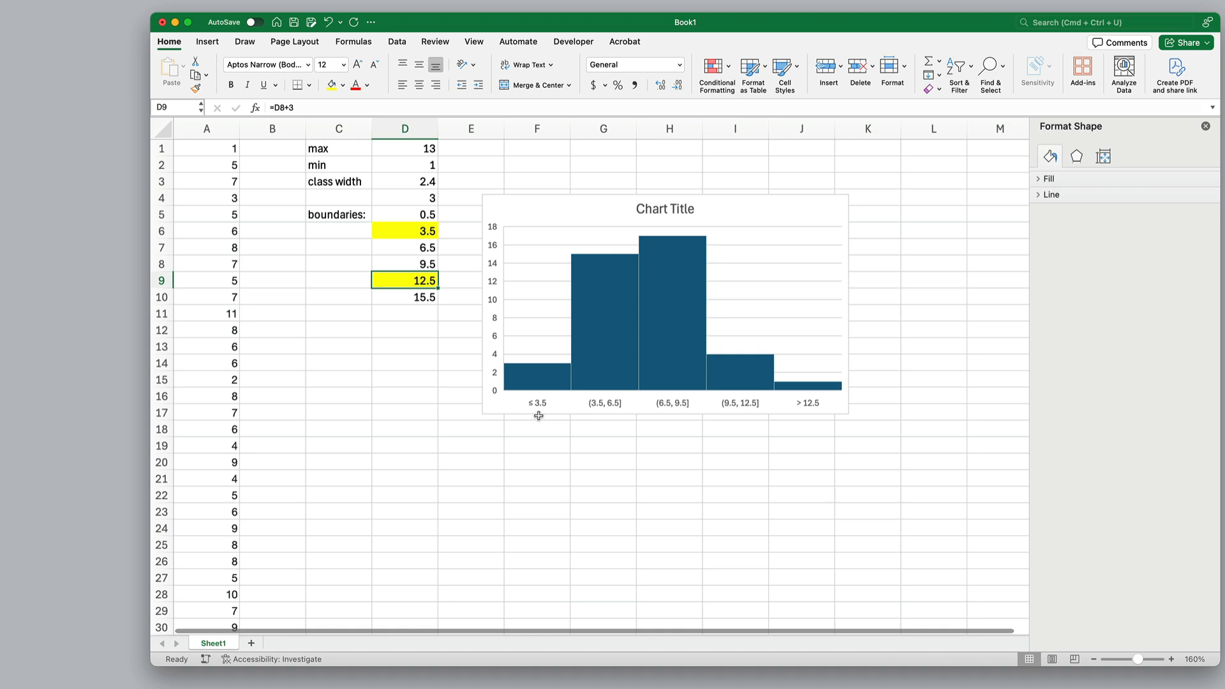
mouse_move(585, 391)
left_click(678, 353)
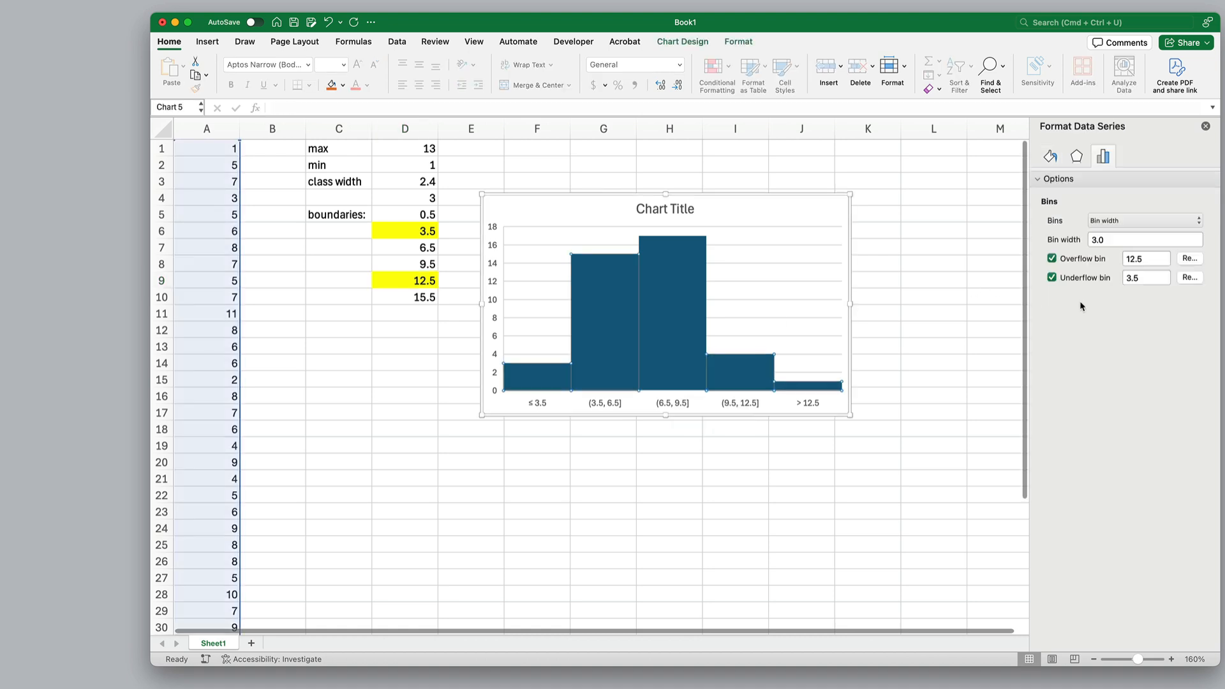
left_click(1112, 222)
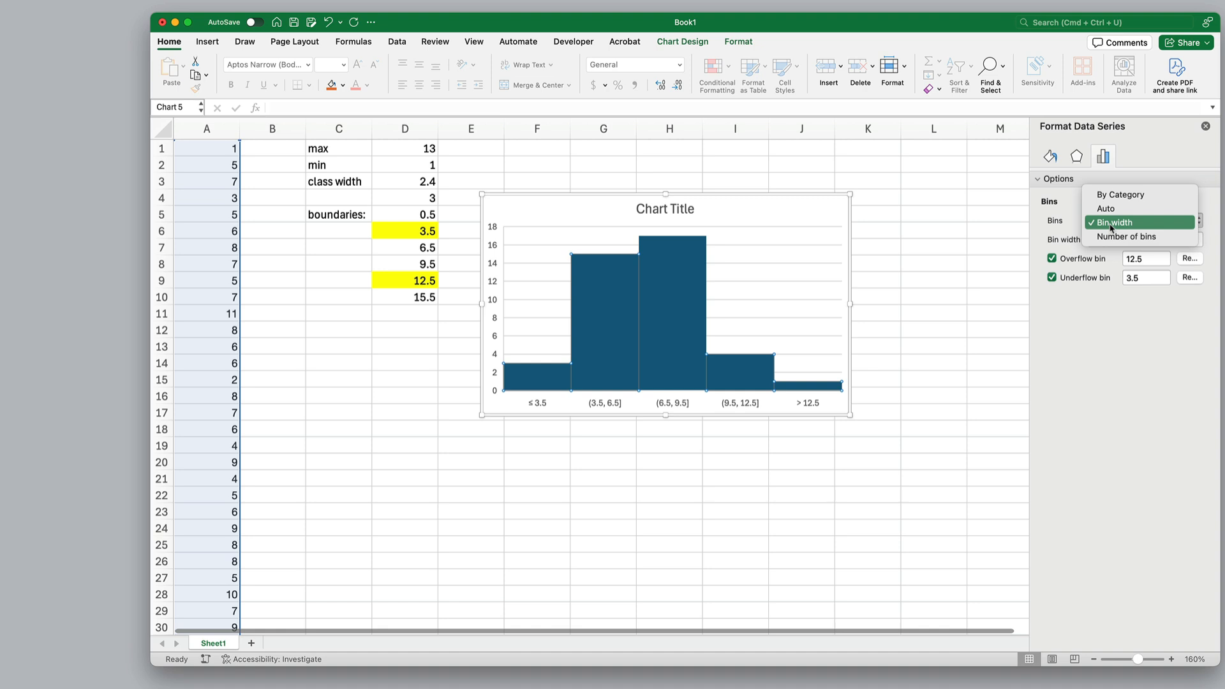
left_click(1158, 242)
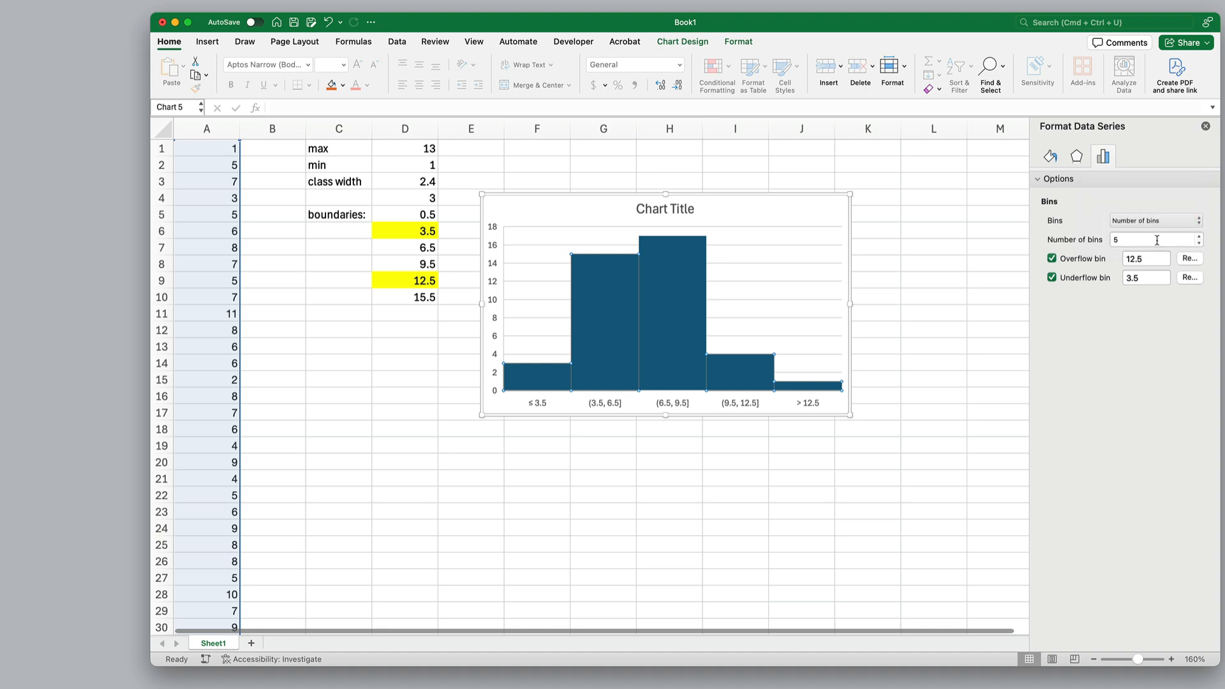
left_click(1157, 240)
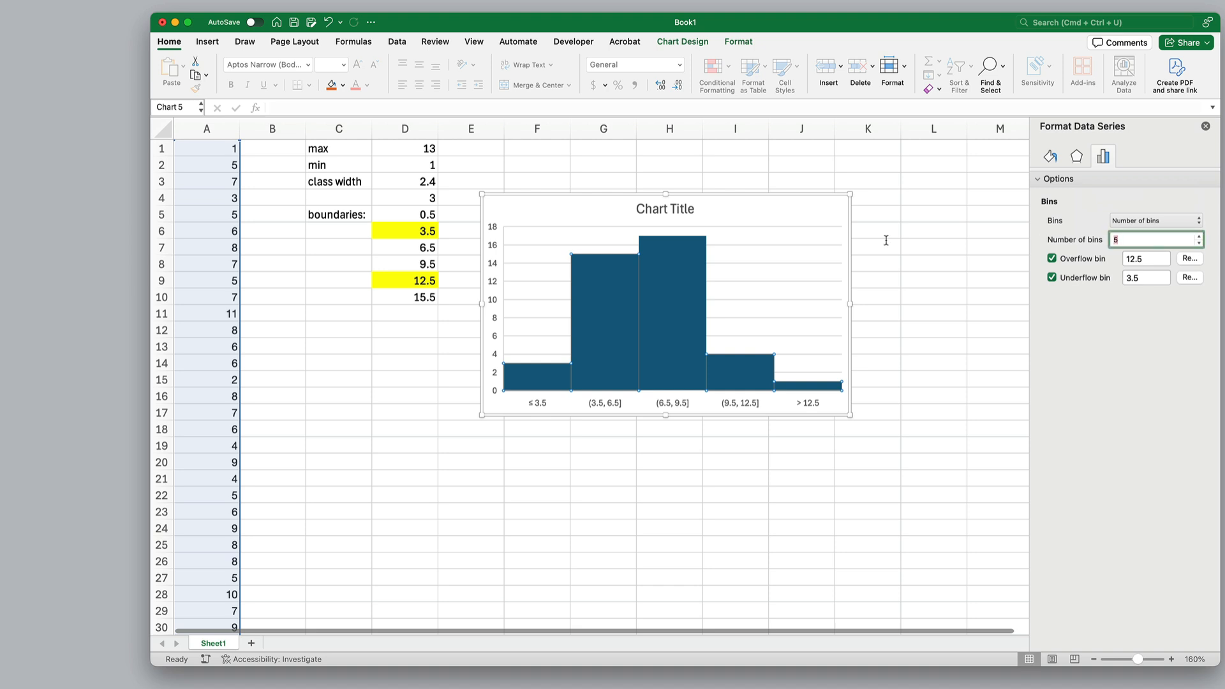